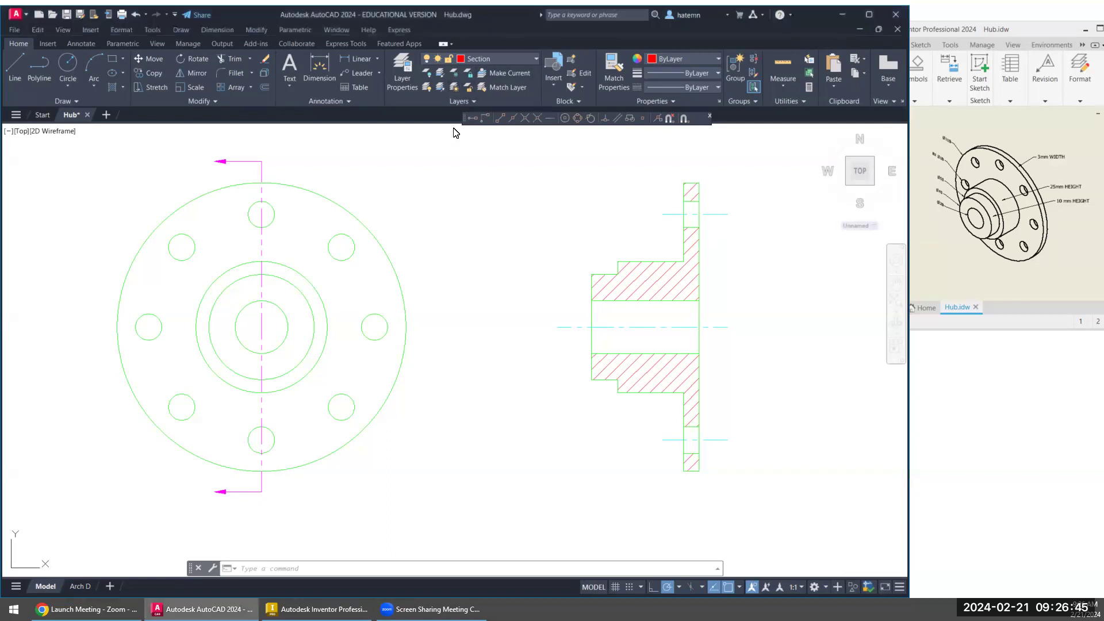
# - Make Dimensions the current layer and set the linear precision of the Standard dimension style override to 0
pyautogui.click(489, 59)
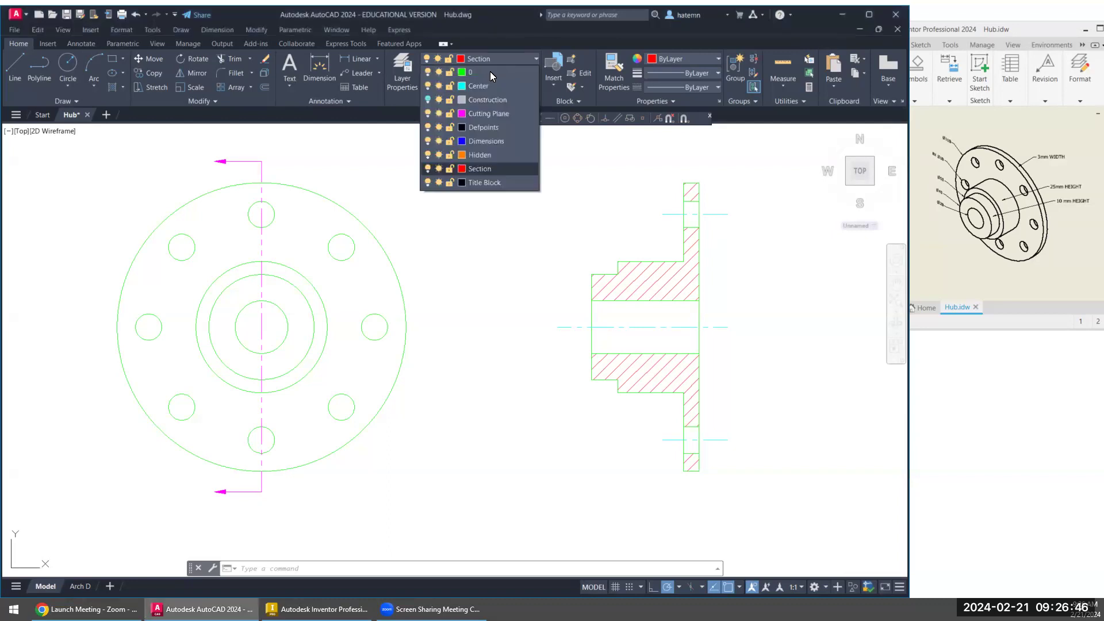
pyautogui.click(471, 143)
pyautogui.click(330, 101)
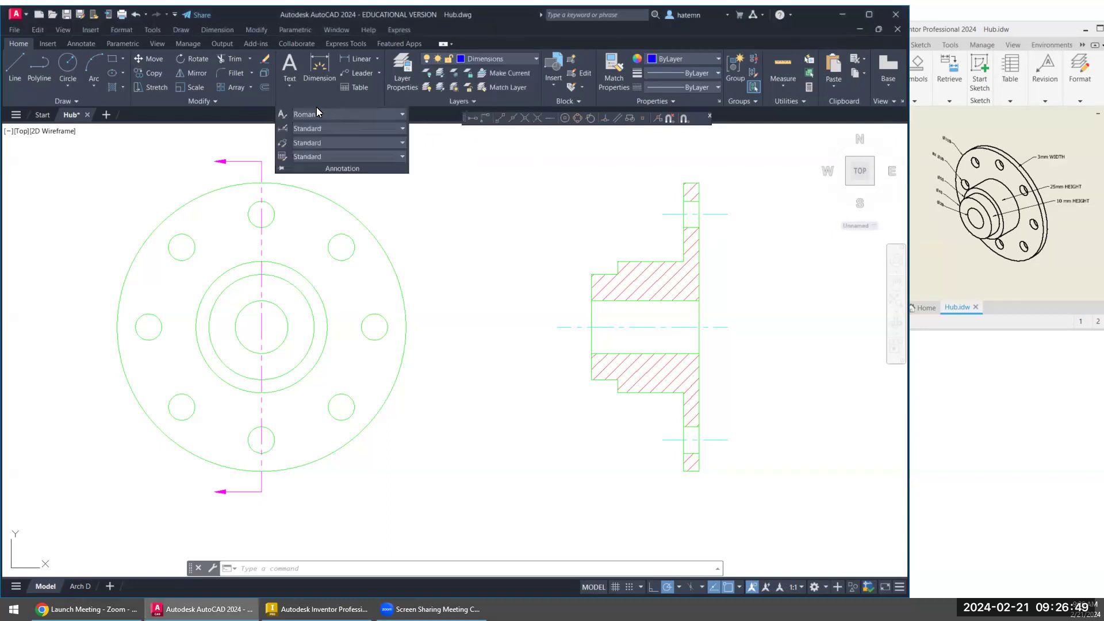
pyautogui.click(286, 129)
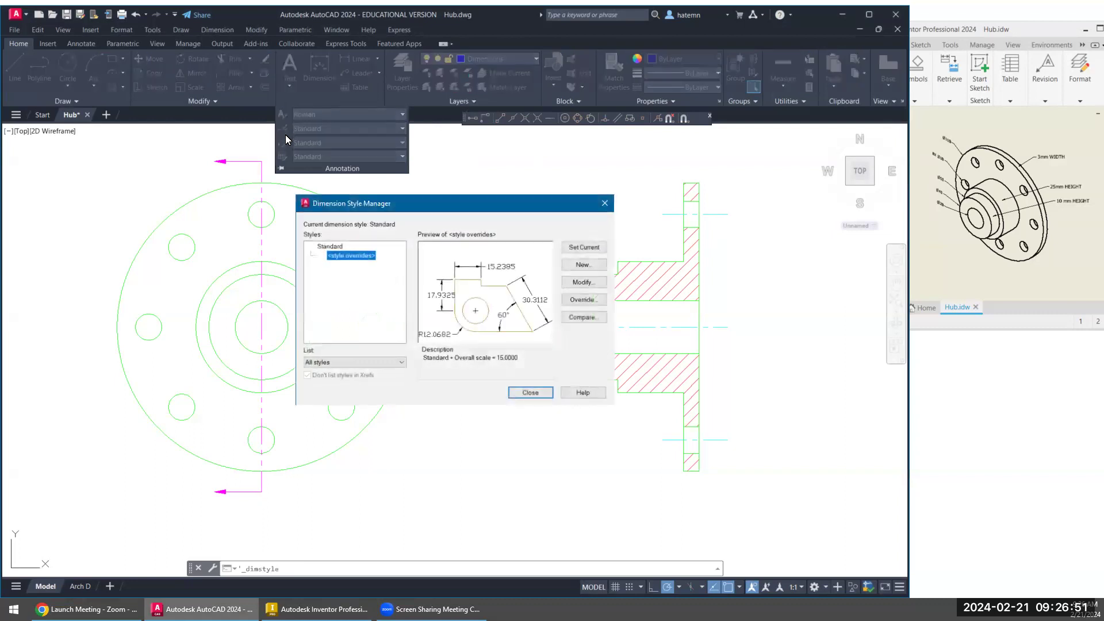
pyautogui.click(587, 283)
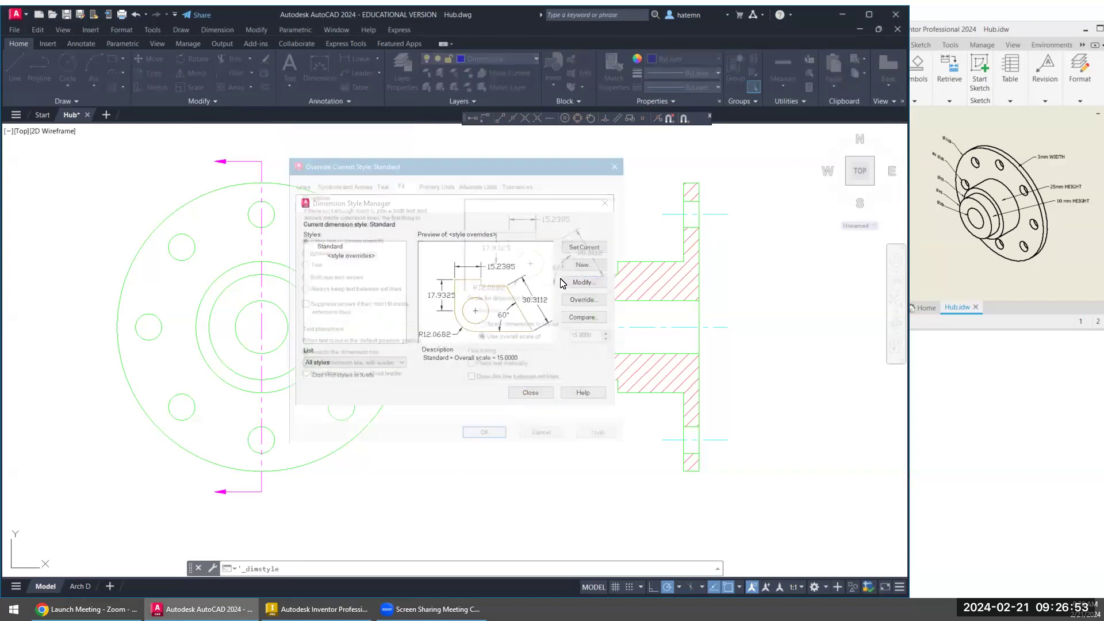
pyautogui.click(436, 182)
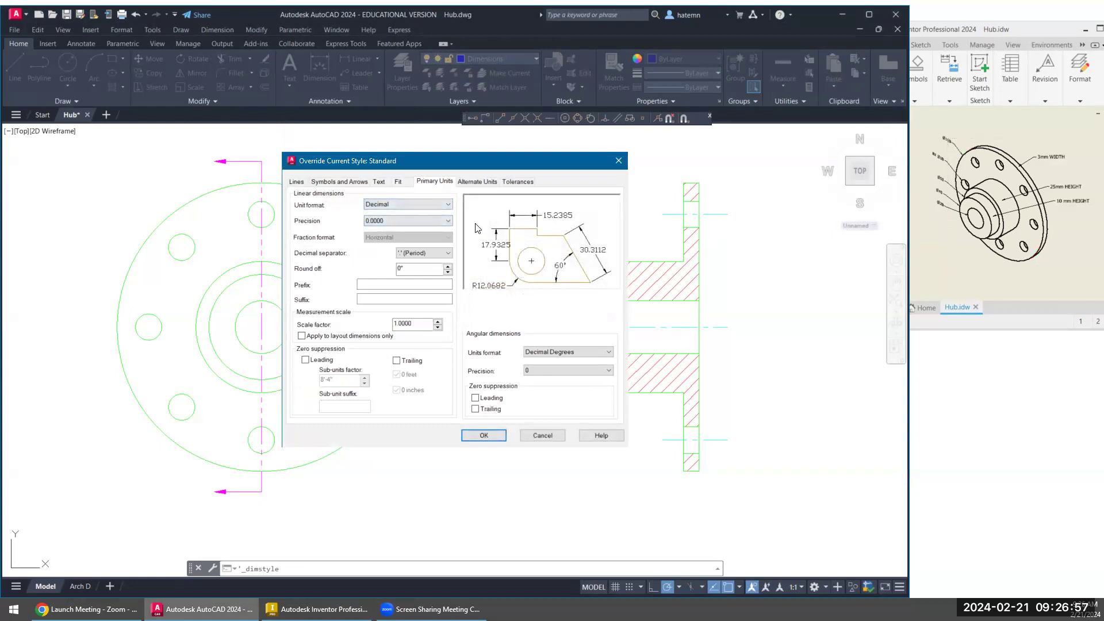
pyautogui.click(397, 221)
pyautogui.click(388, 229)
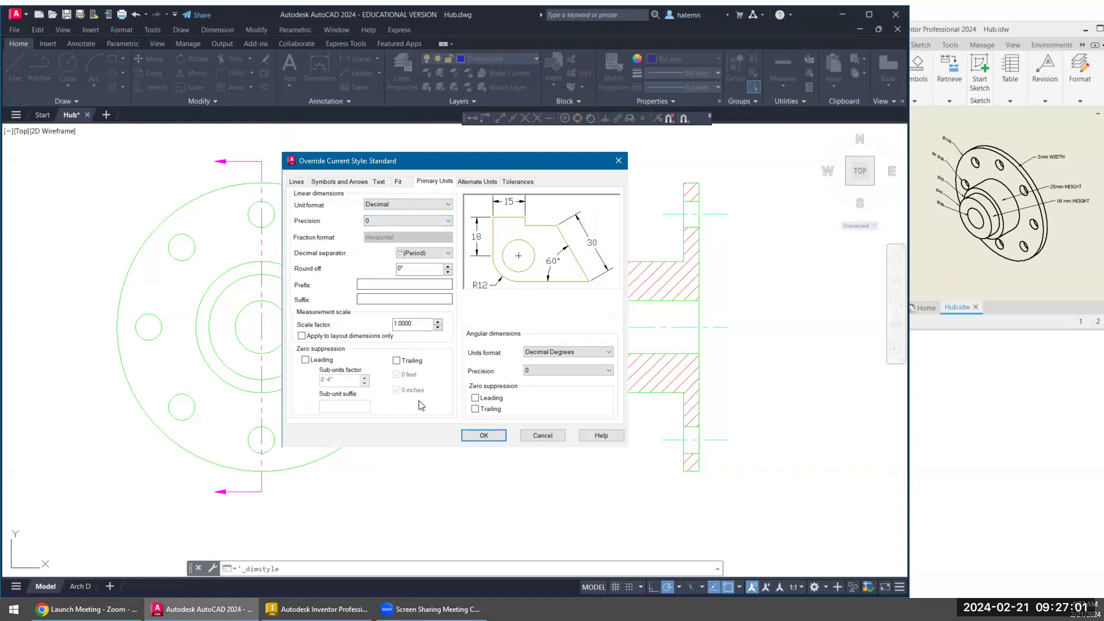
# - Set the center marks of the Standard style override to Line and close the Dimension Style Manager
pyautogui.click(333, 183)
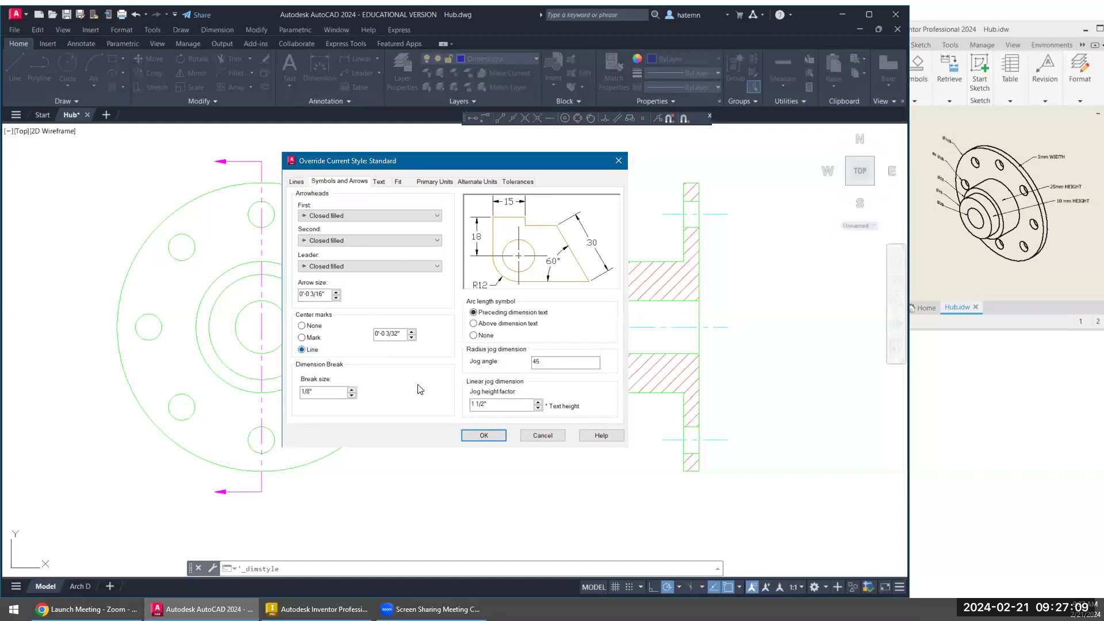
pyautogui.click(494, 433)
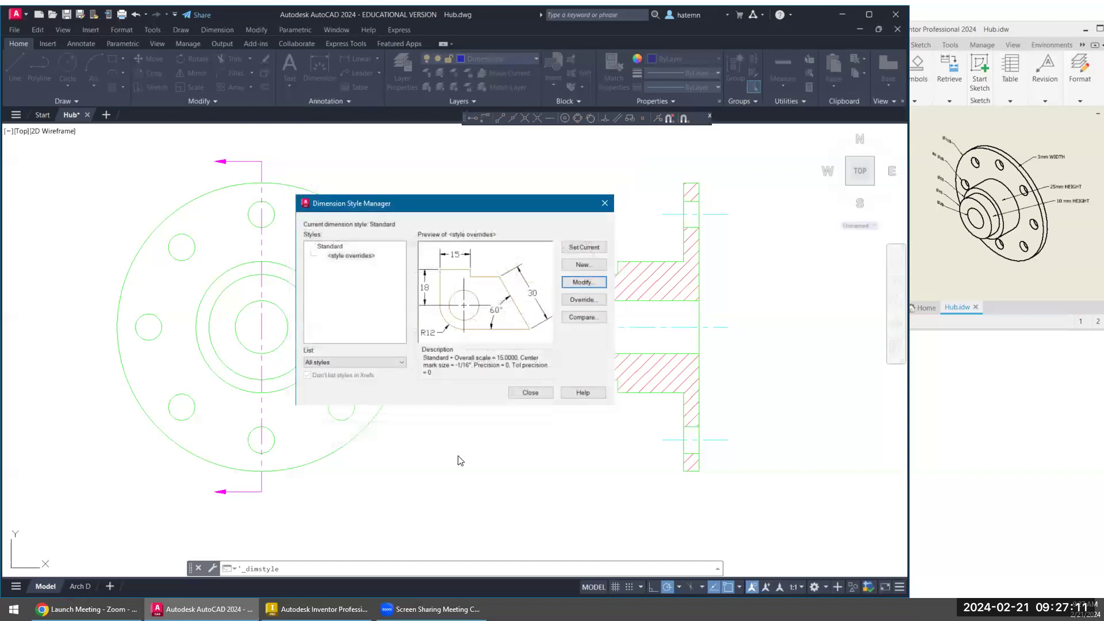
pyautogui.click(521, 392)
# - Add a linear dimension for the flange thickness, placed just above the section view
pyautogui.moveTo(555, 281); pyautogui.dragTo(521, 307, button='middle')
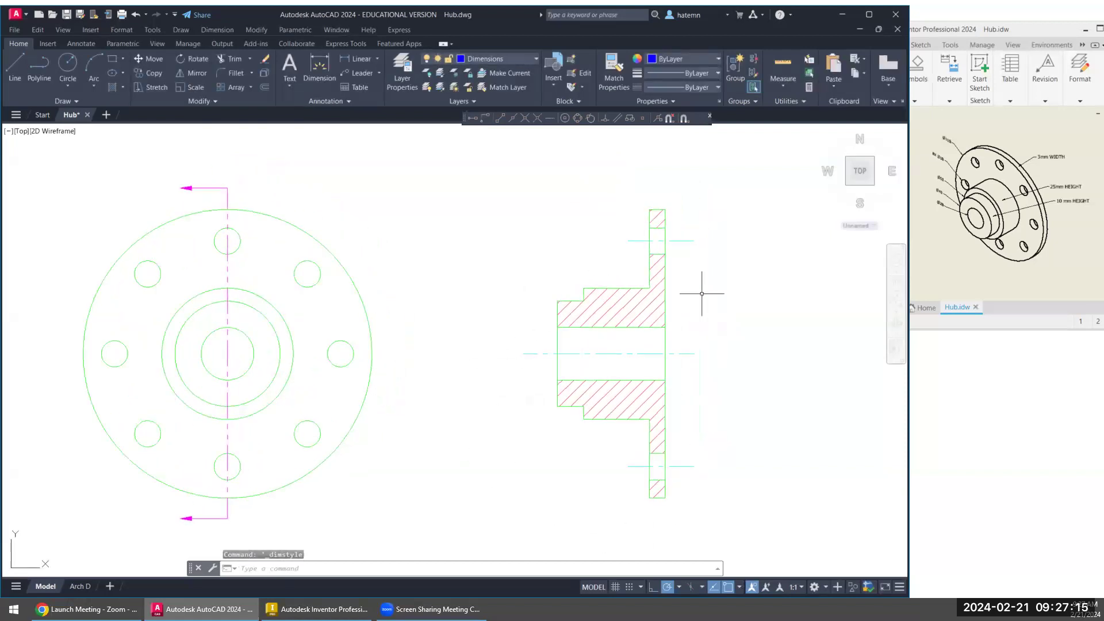
pyautogui.click(356, 60)
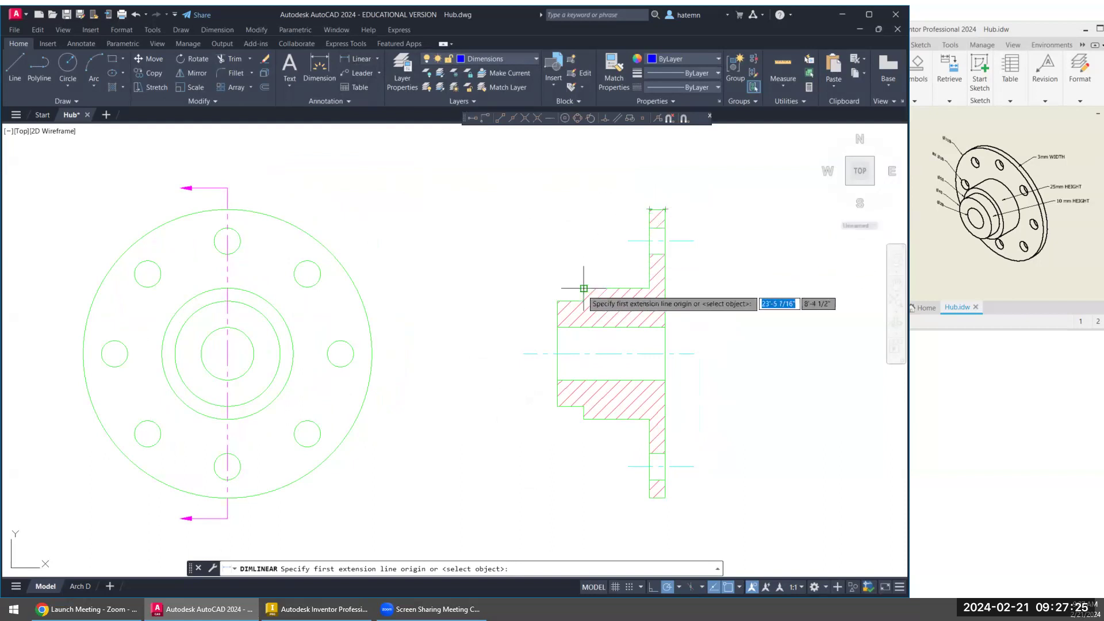
pyautogui.click(664, 209)
pyautogui.click(652, 209)
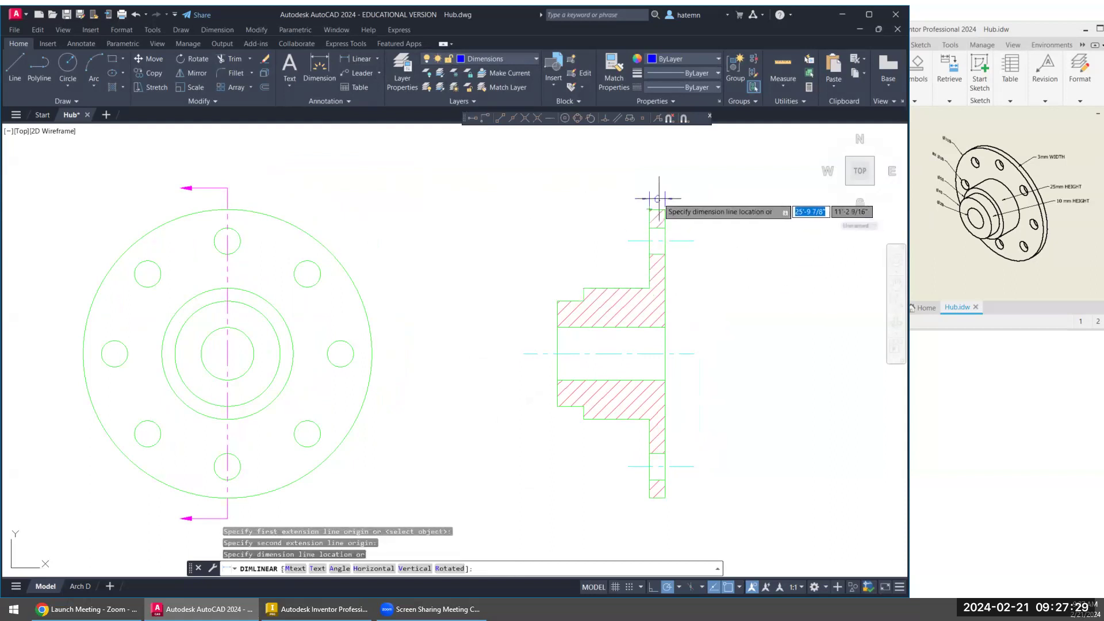
pyautogui.click(654, 197)
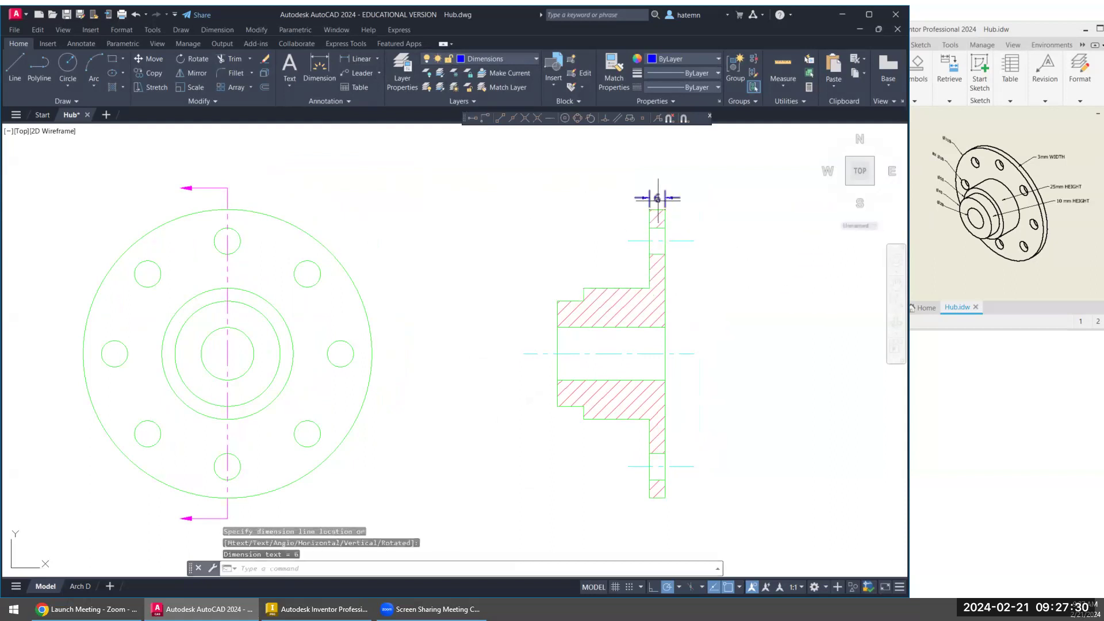
# - Add a linear dimension from the flange's outer face to the shoulder of the larger hub diameter, above the flange thickness dimension
pyautogui.rightClick(577, 209)
pyautogui.click(598, 215)
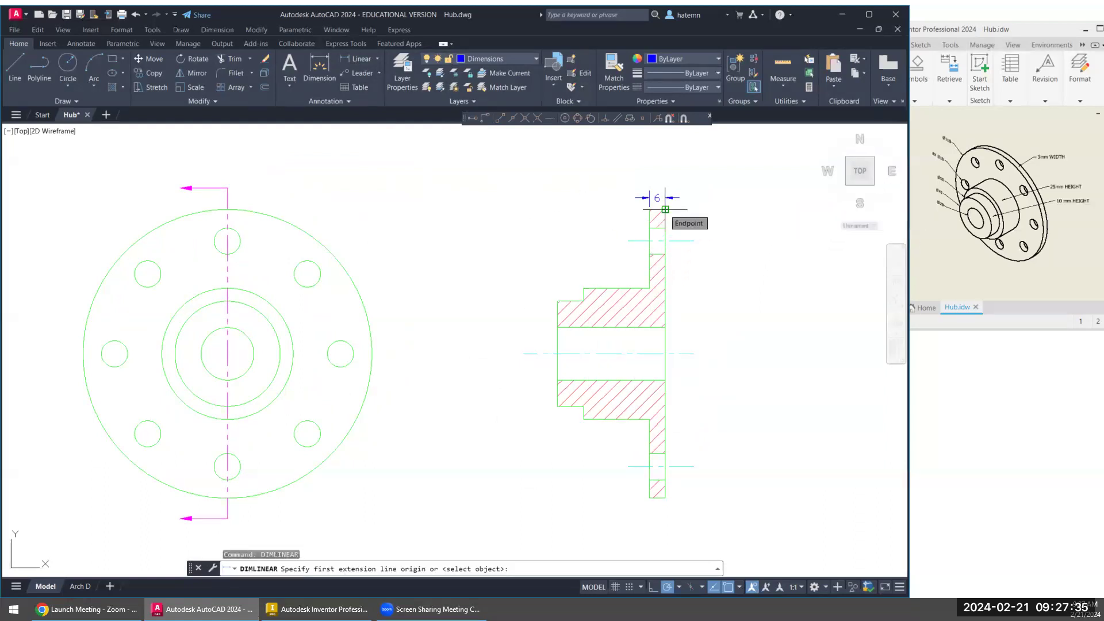
pyautogui.click(665, 209)
pyautogui.click(584, 288)
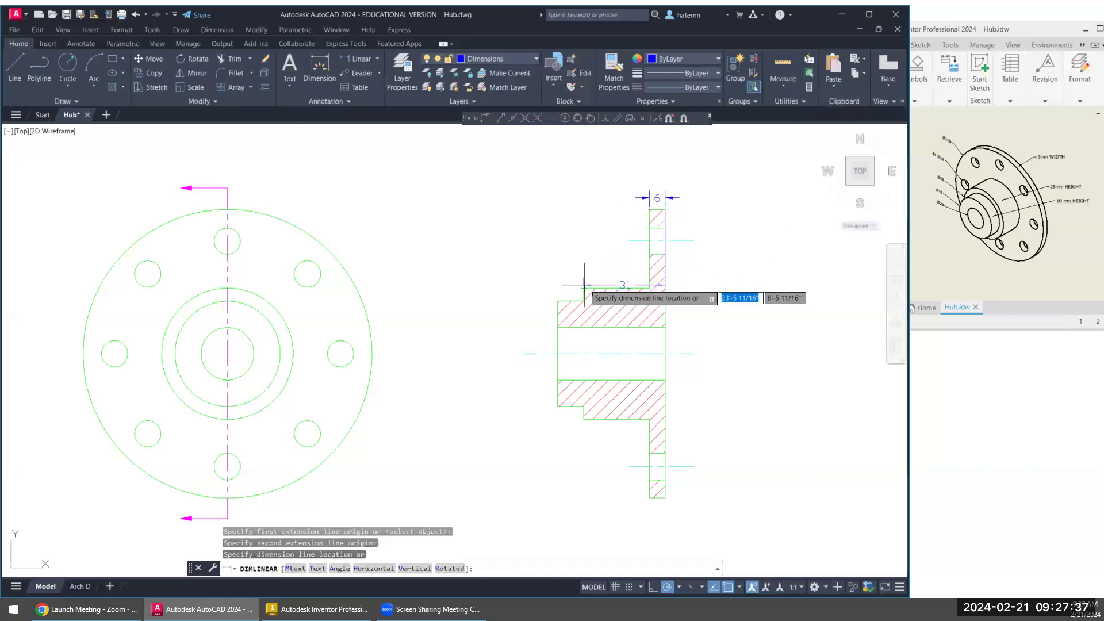
pyautogui.click(605, 184)
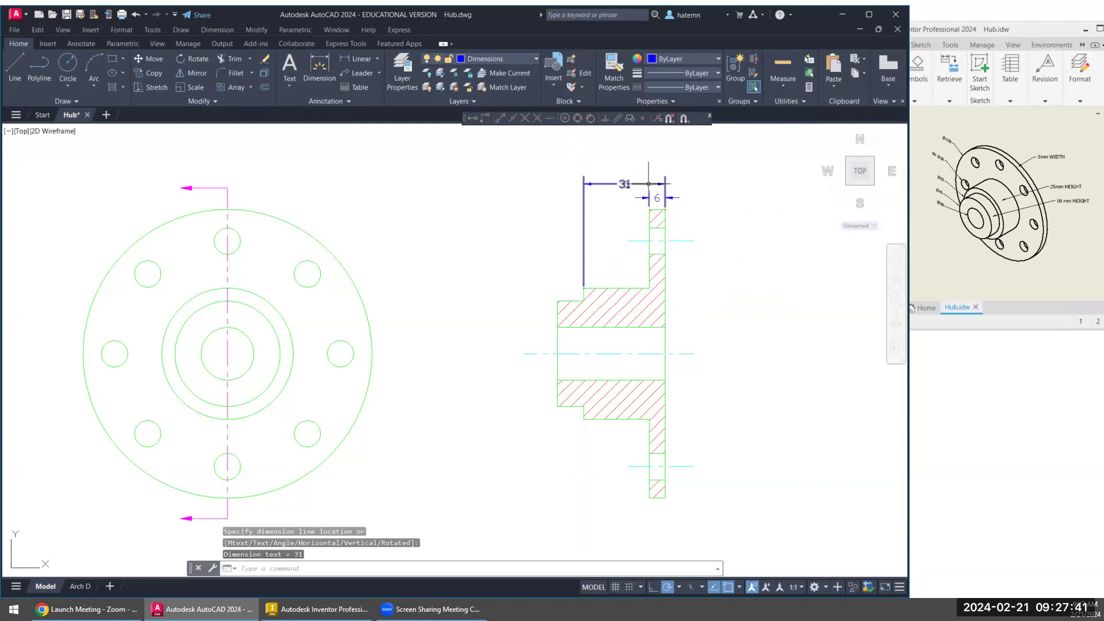
# - Stretch the larger hub dimension to start at the flange's inner face and align its dimension line with the flange thickness dimension
pyautogui.click(665, 189)
pyautogui.click(665, 210)
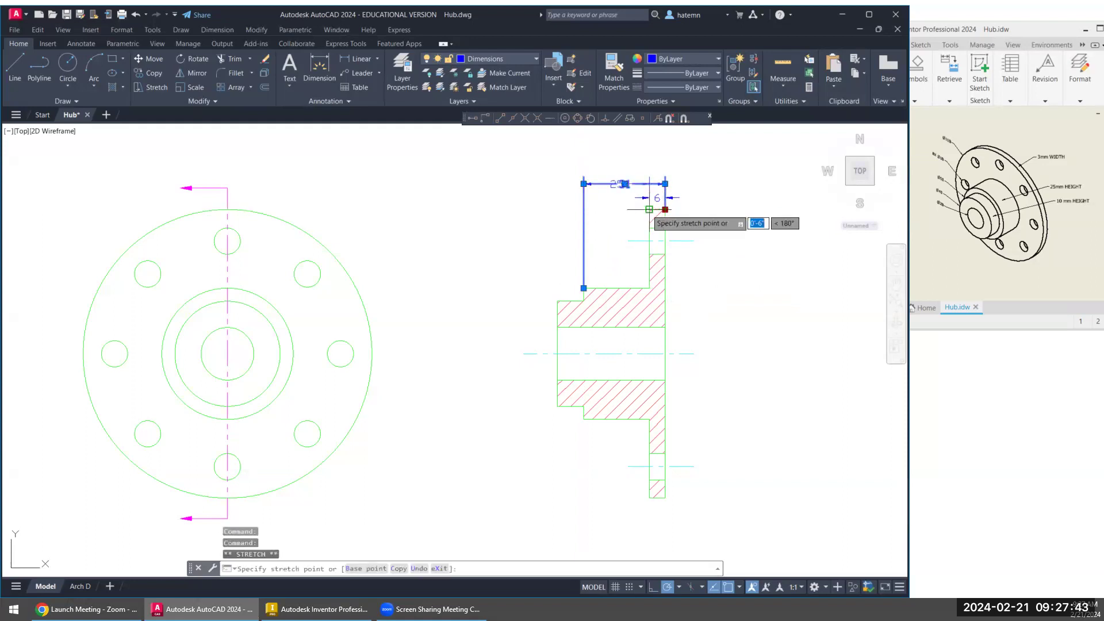
pyautogui.click(649, 209)
pyautogui.click(649, 184)
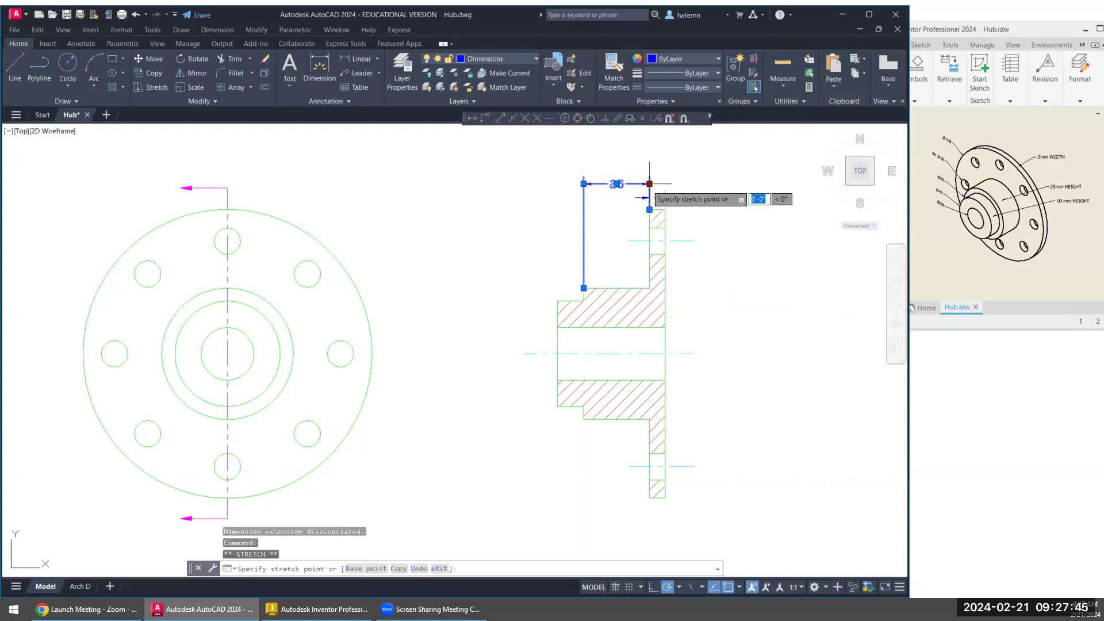
pyautogui.click(647, 204)
pyautogui.press('Escape')
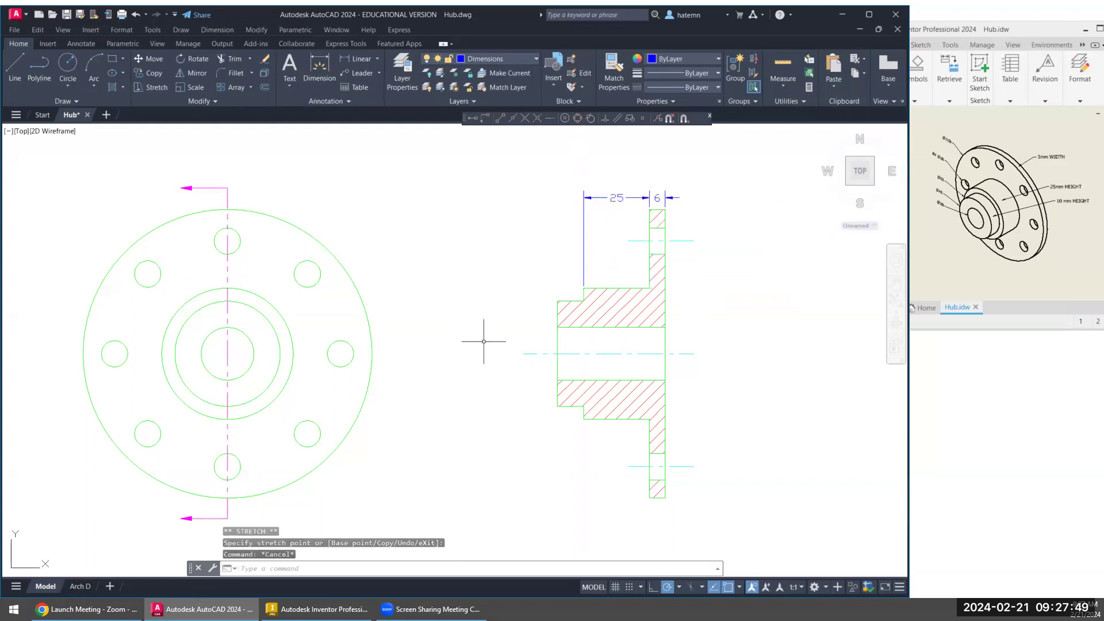
# - Dimension the smaller hub step from its end face to the shoulder, in line with the other horizontal dimensions
pyautogui.click(356, 60)
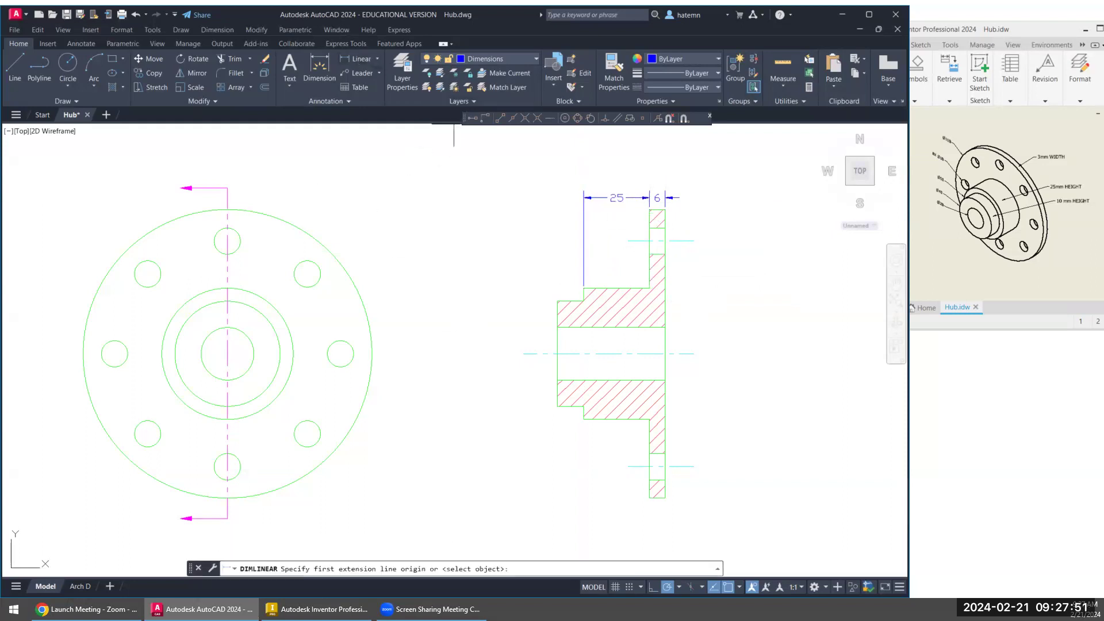
pyautogui.click(557, 300)
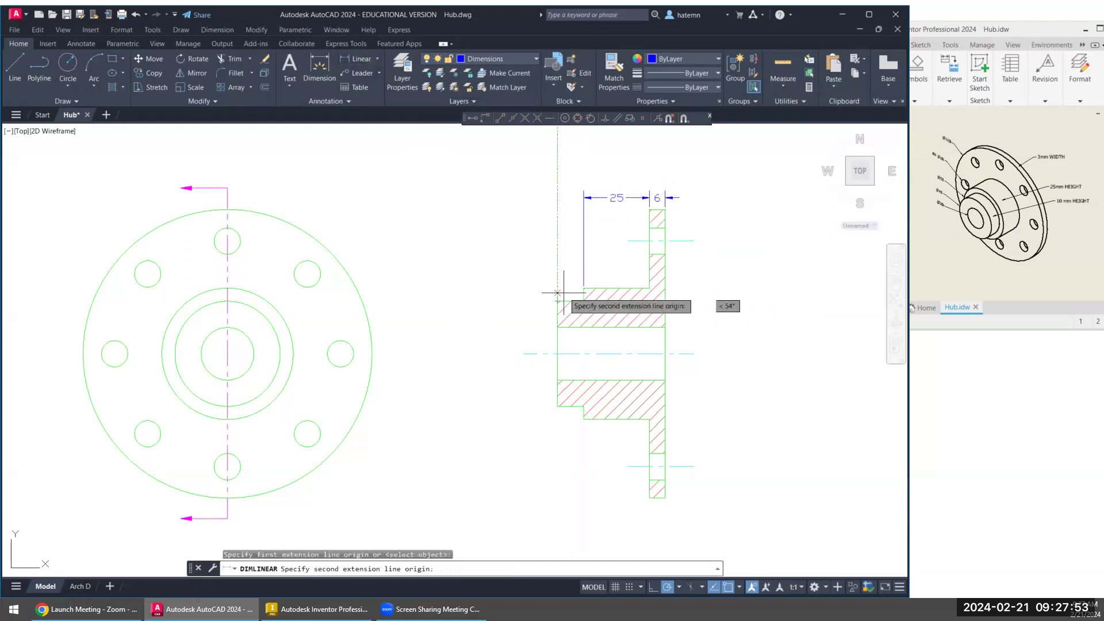
pyautogui.click(583, 288)
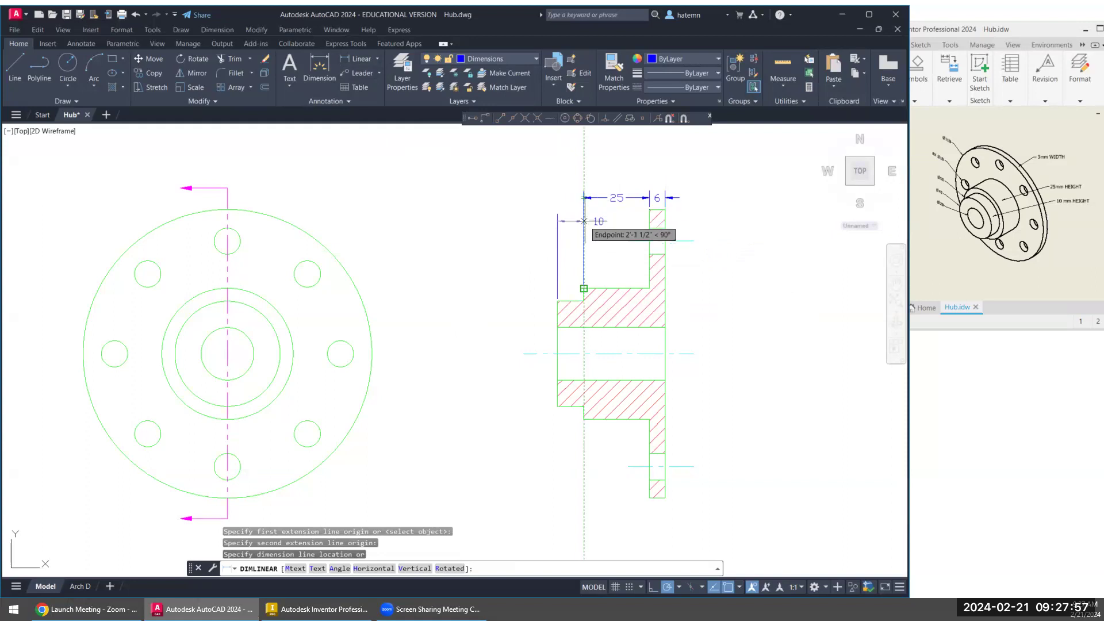
pyautogui.click(599, 197)
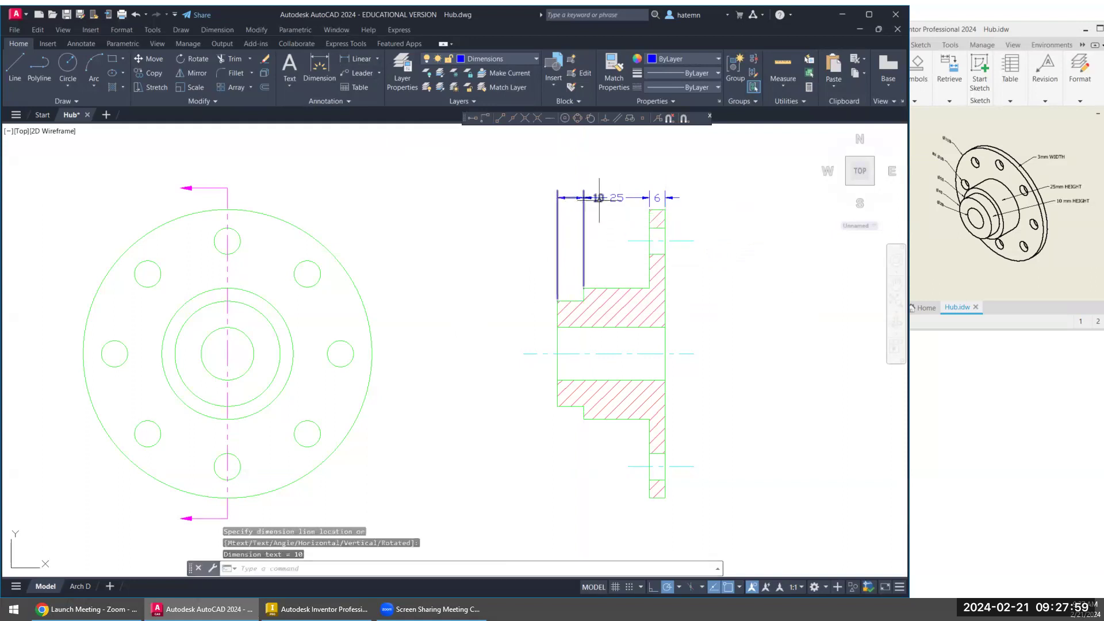
pyautogui.click(599, 198)
pyautogui.click(599, 197)
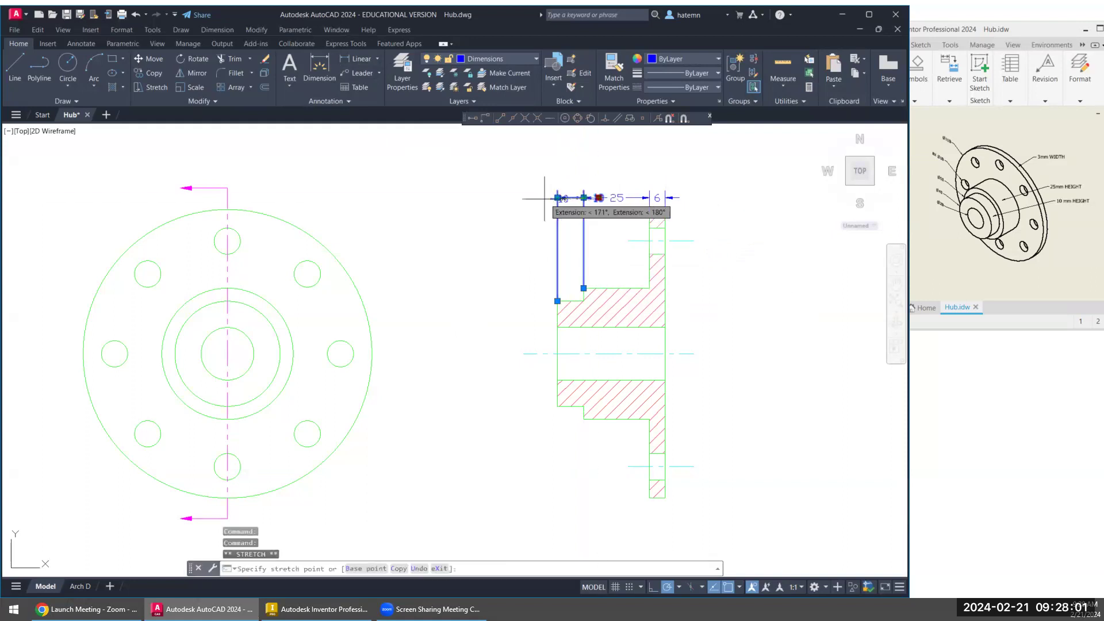
pyautogui.press('Escape')
pyautogui.press('Escape')
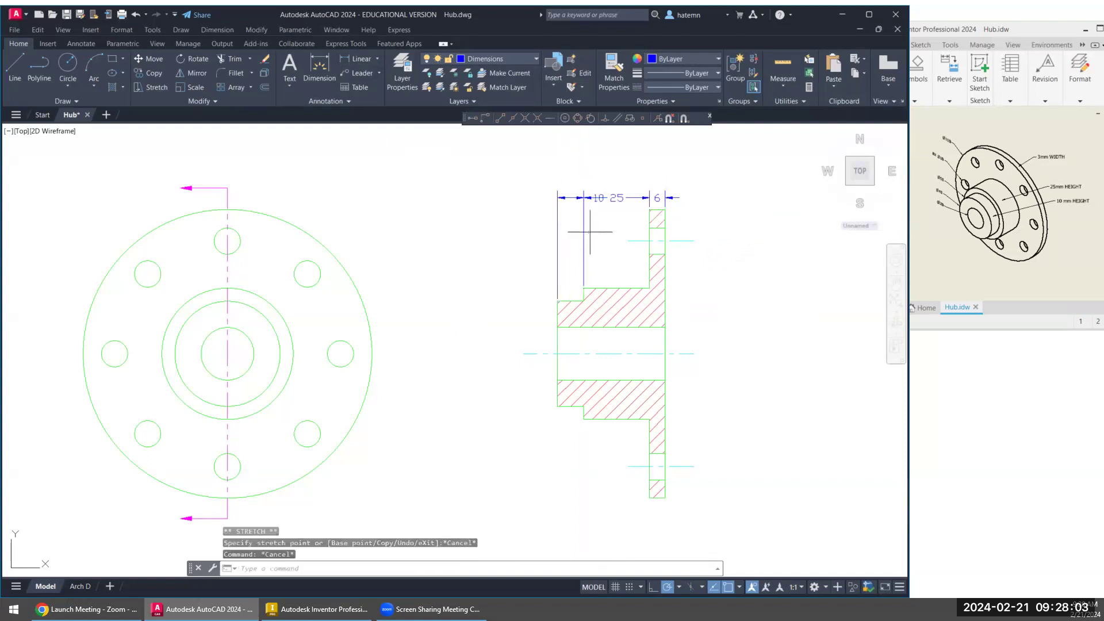
# - Erase the smaller hub step's dimension whose text overlaps the neighbouring dimension
pyautogui.click(590, 231)
pyautogui.click(564, 228)
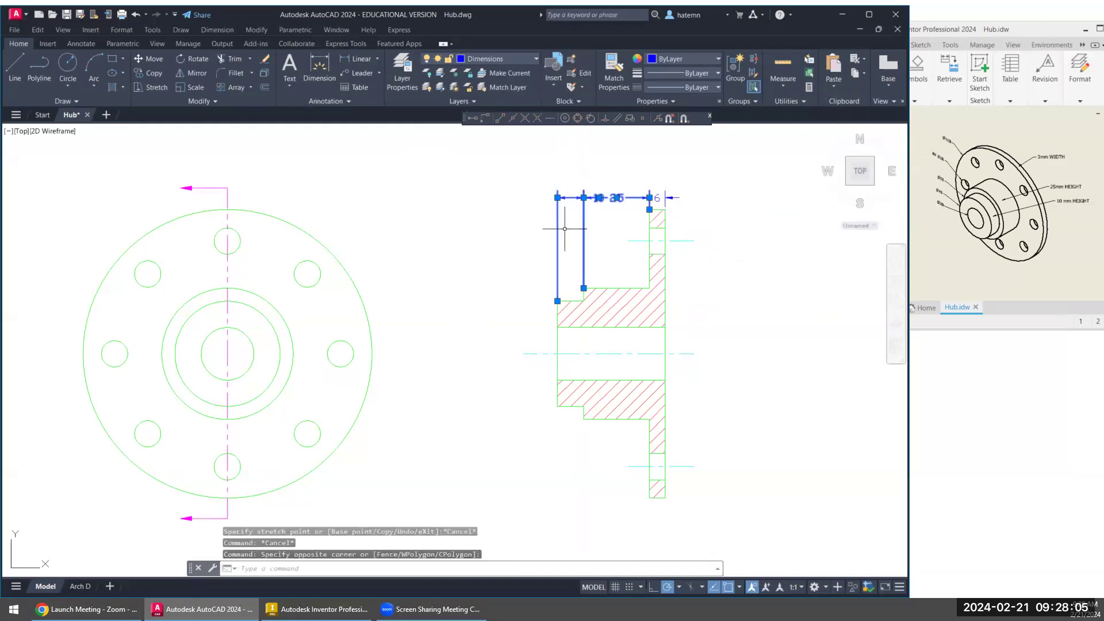
pyautogui.press('Escape')
pyautogui.click(574, 258)
pyautogui.click(540, 256)
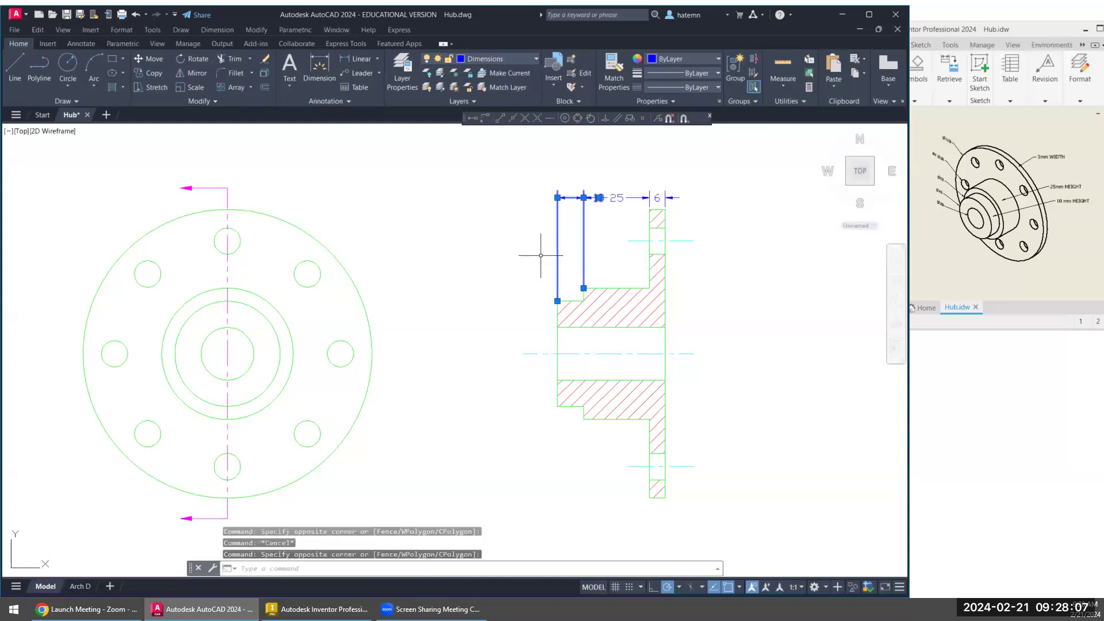
pyautogui.press('Return')
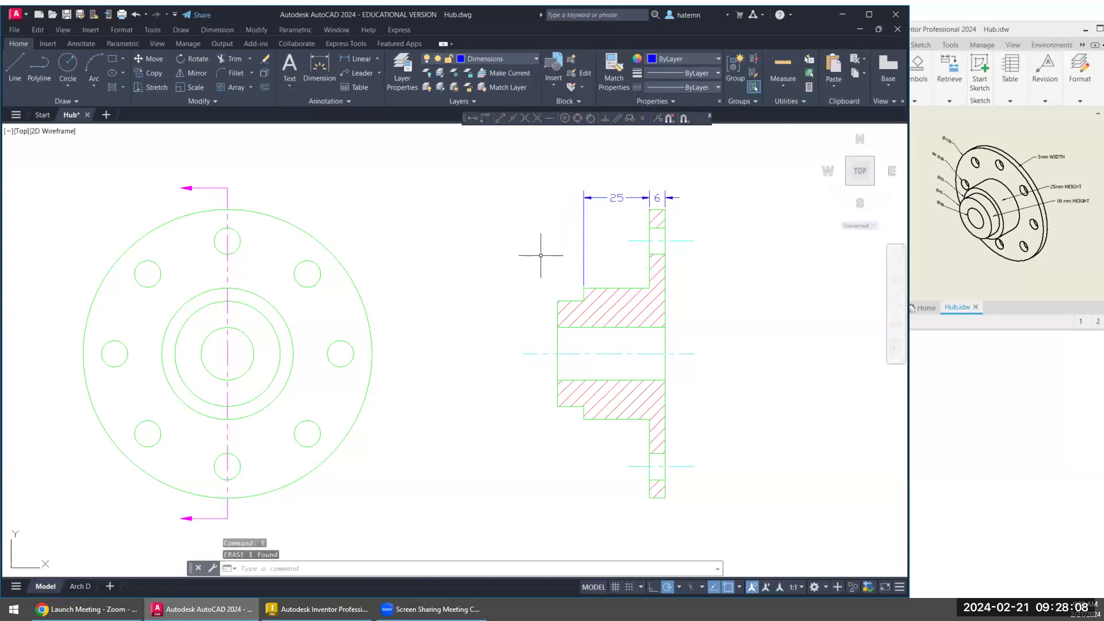
pyautogui.click(358, 58)
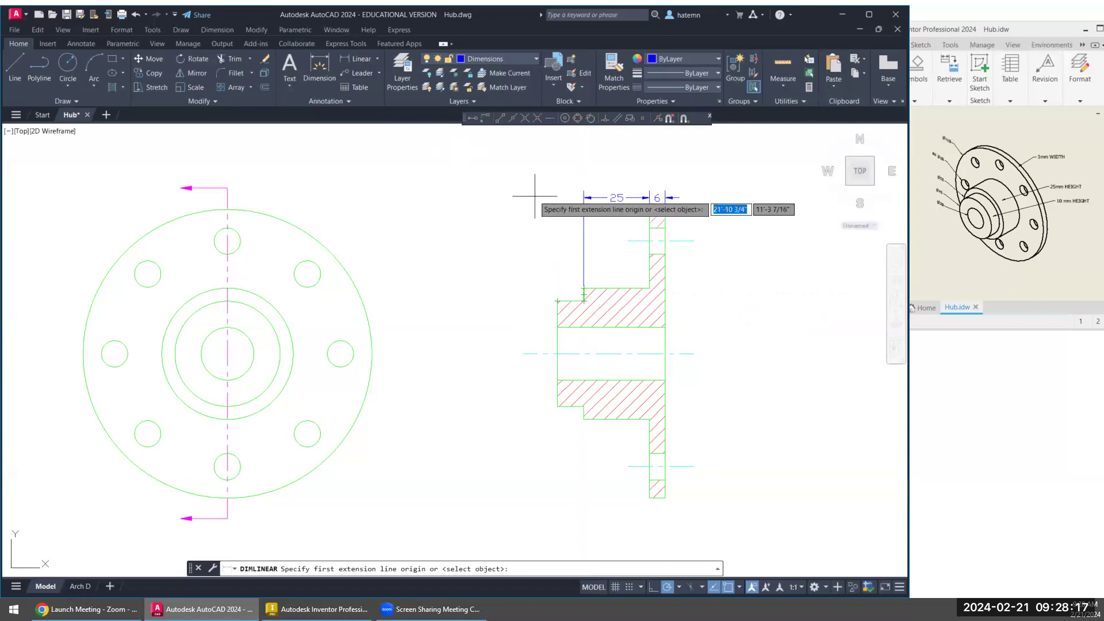
pyautogui.click(557, 300)
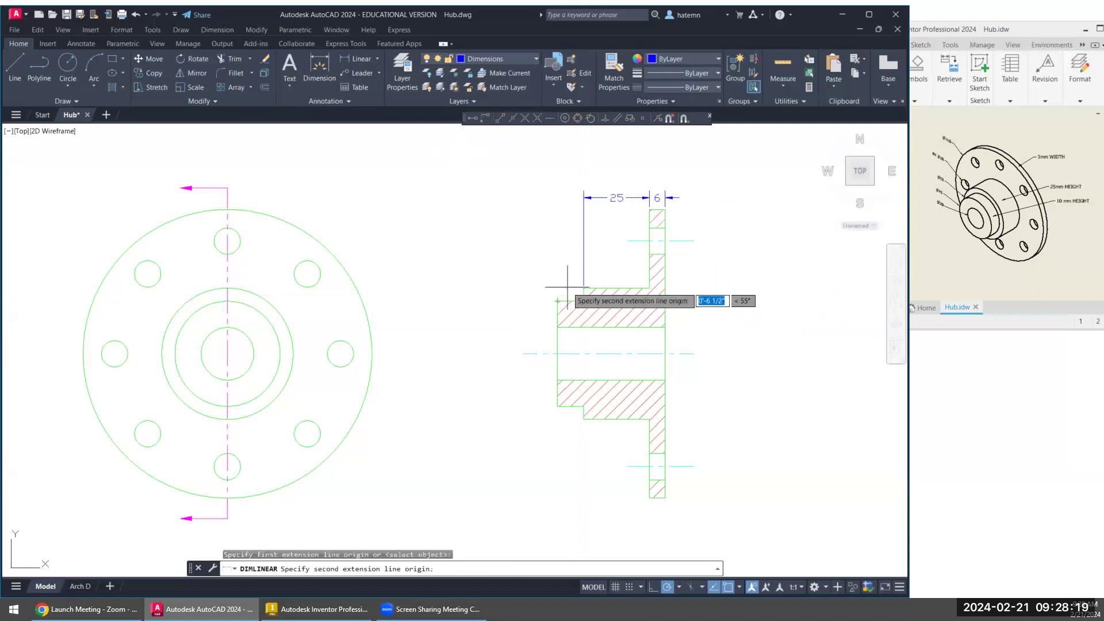
pyautogui.click(583, 288)
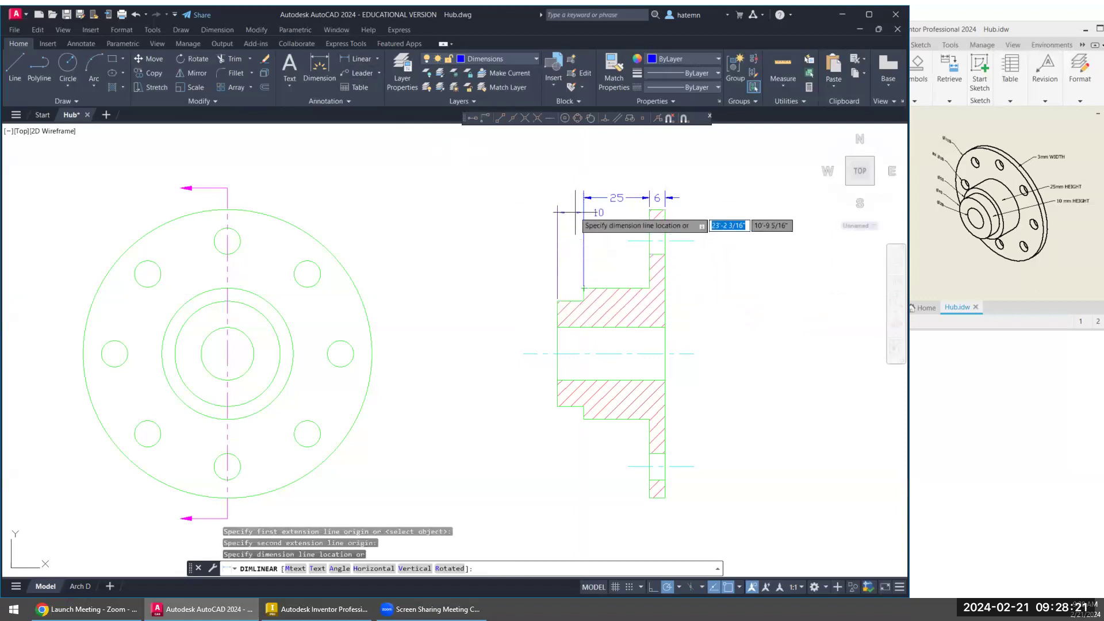
pyautogui.press('Escape')
# - Dimension the smaller hub step from the shoulder to its end face, aligned with the neighbouring dimensions
pyautogui.click(359, 59)
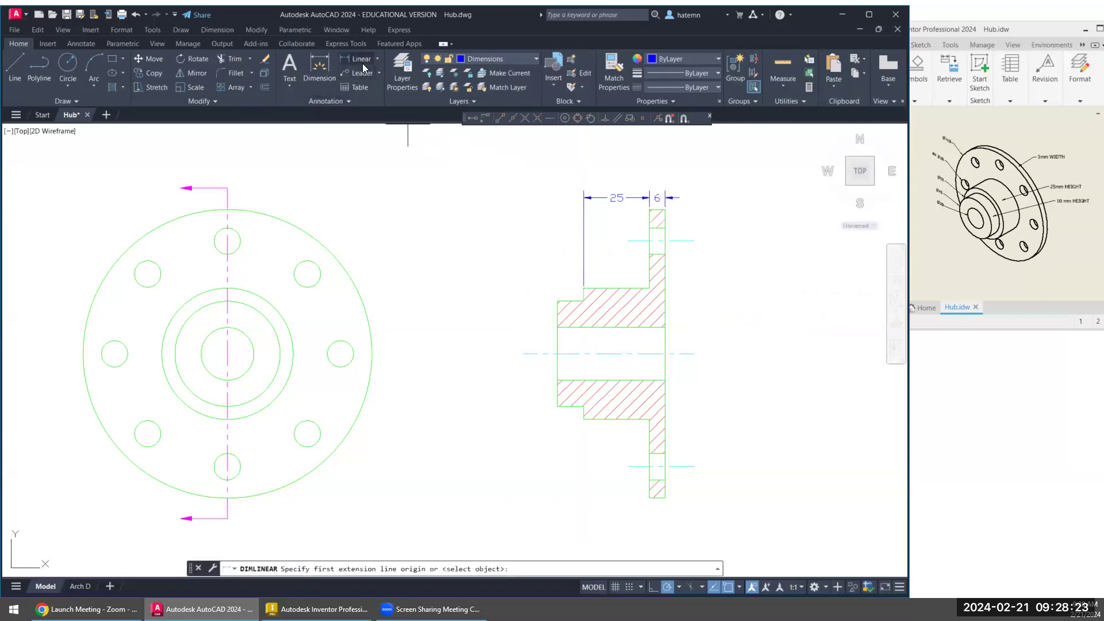
pyautogui.click(584, 288)
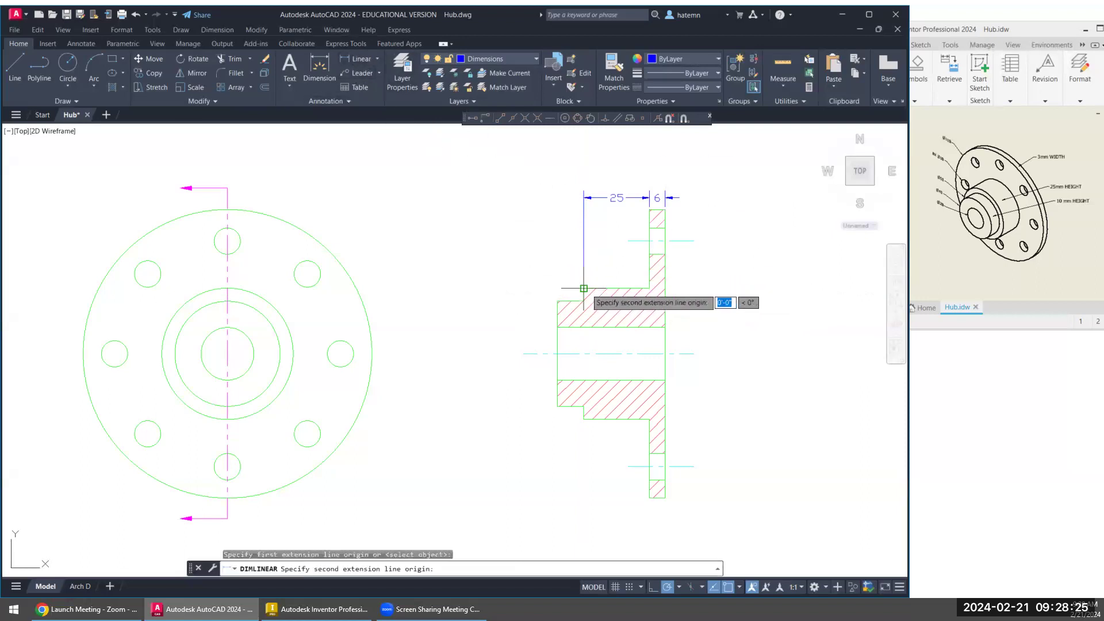
pyautogui.click(557, 300)
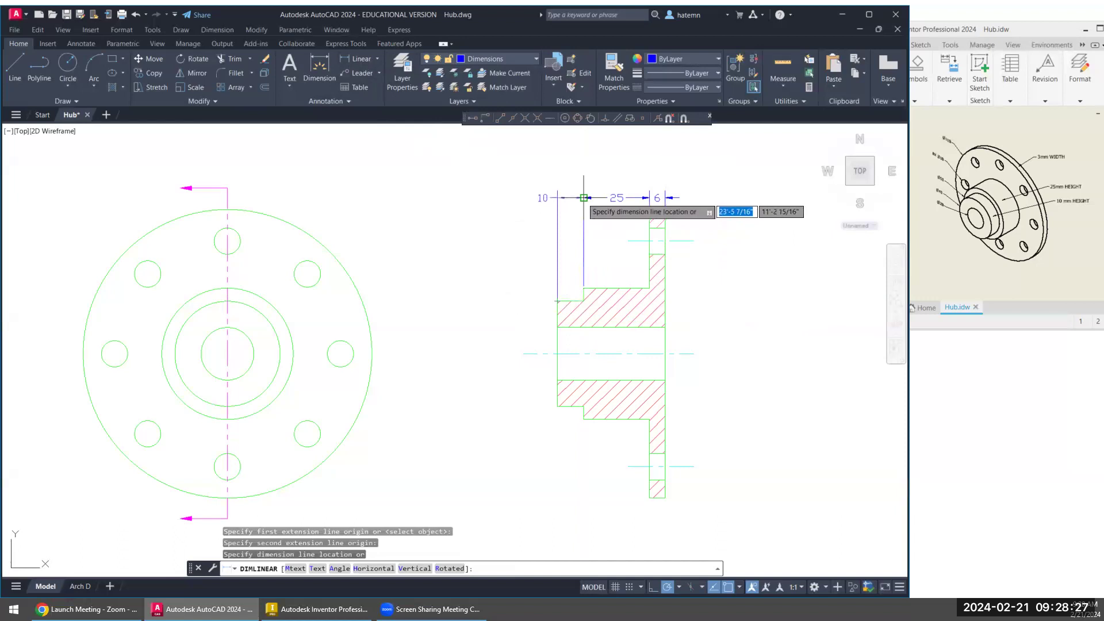
pyautogui.click(576, 198)
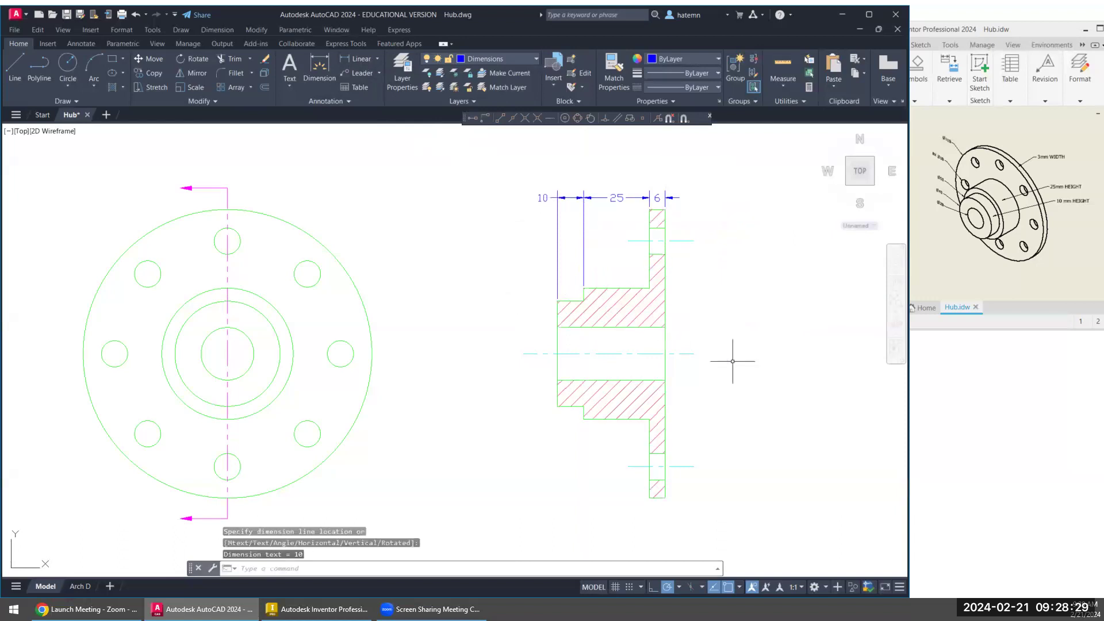
# - Erase the linear dimension just placed on the smaller hub step
pyautogui.click(569, 197)
pyautogui.write('e')
pyautogui.press('Return')
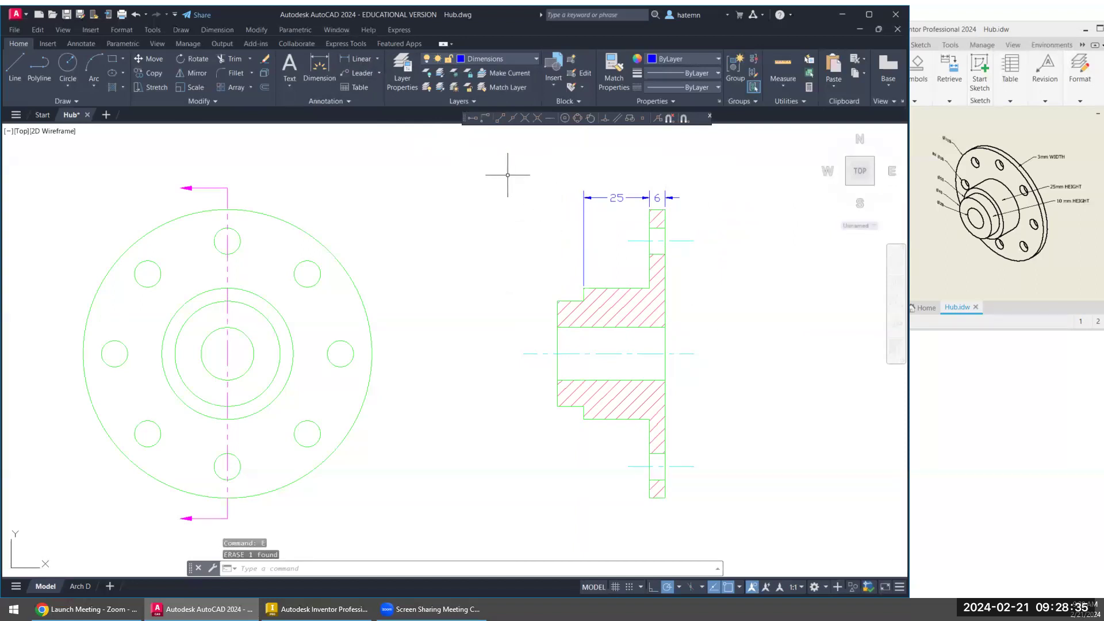
# - Erase the larger hub step's horizontal dimension between the shoulder and the flange in the section view
pyautogui.click(583, 197)
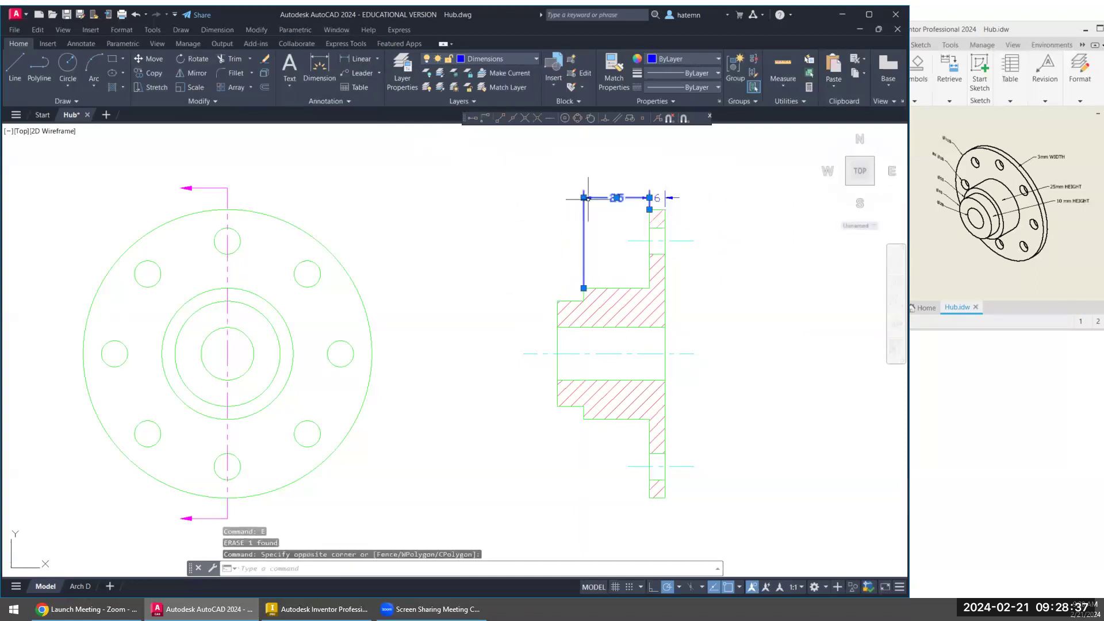
pyautogui.write('e')
pyautogui.press('Return')
# - Add a linear dimension from the flange's outer face to the larger hub step's shoulder, stacked above the flange thickness dimension
pyautogui.click(364, 65)
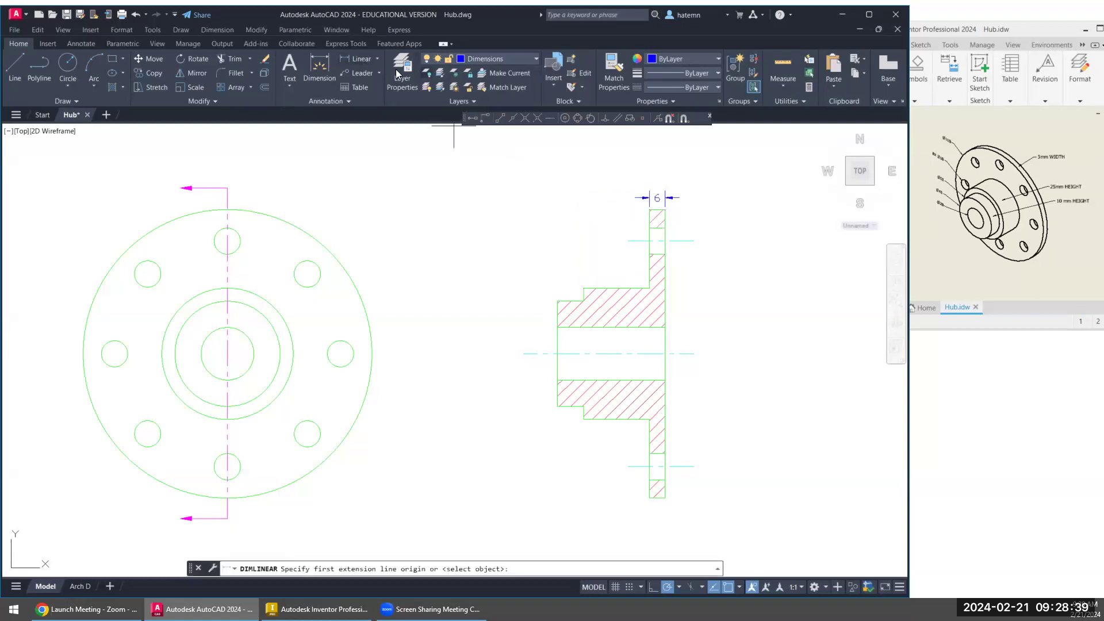
pyautogui.click(657, 208)
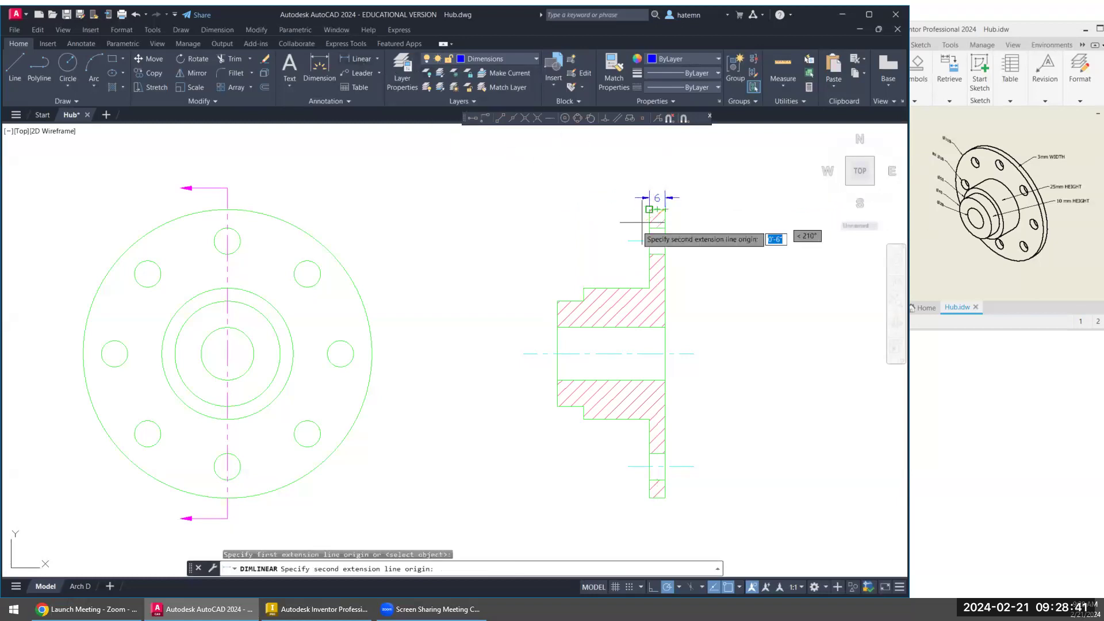
pyautogui.click(584, 288)
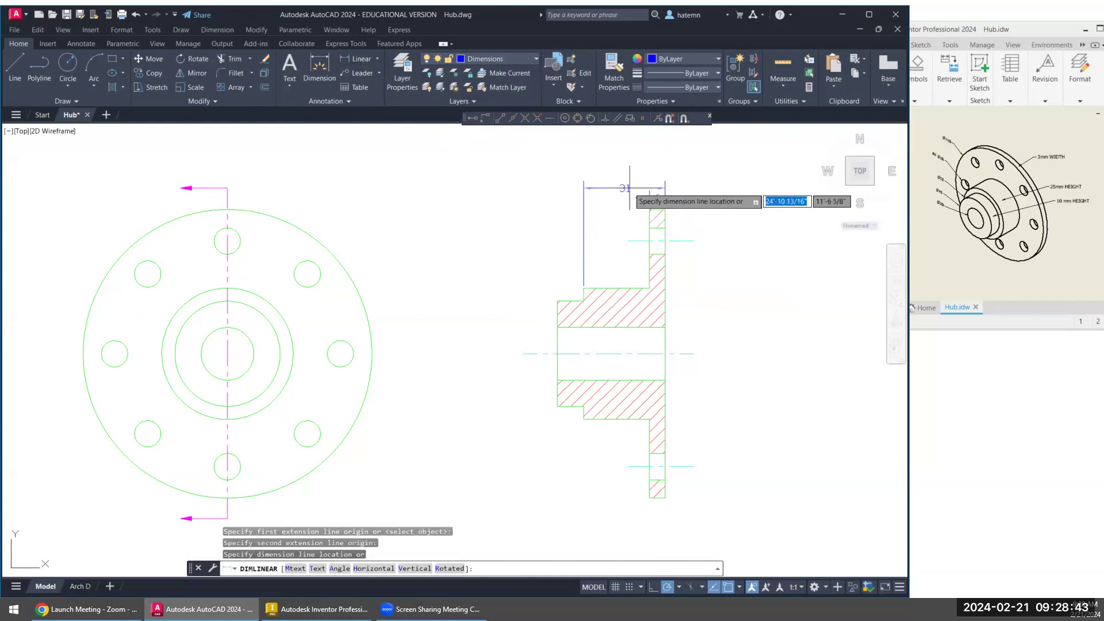
pyautogui.click(624, 184)
# - Dimension the hub's overall length from the flange's outer face to the smaller step's end face, above the other horizontal dimensions
pyautogui.rightClick(628, 224)
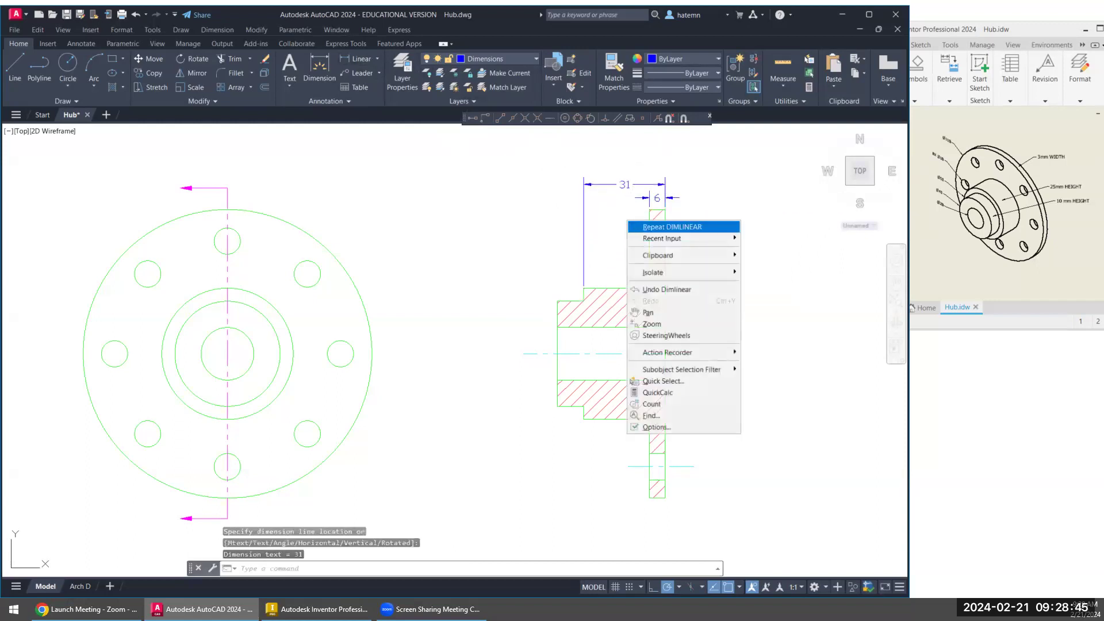
pyautogui.click(655, 226)
pyautogui.click(665, 210)
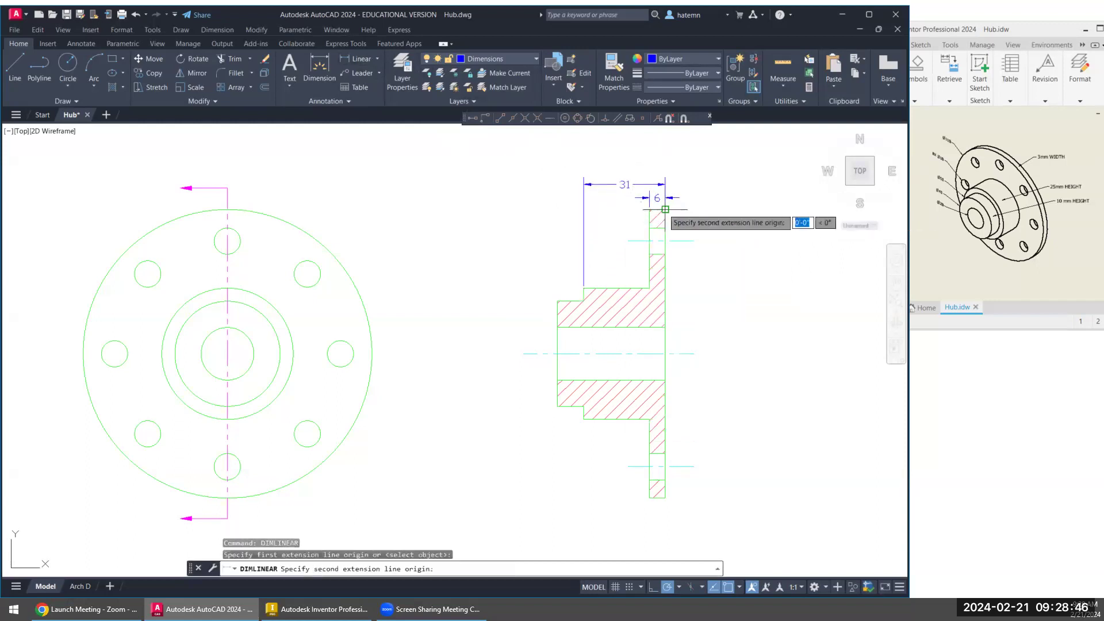
pyautogui.click(558, 301)
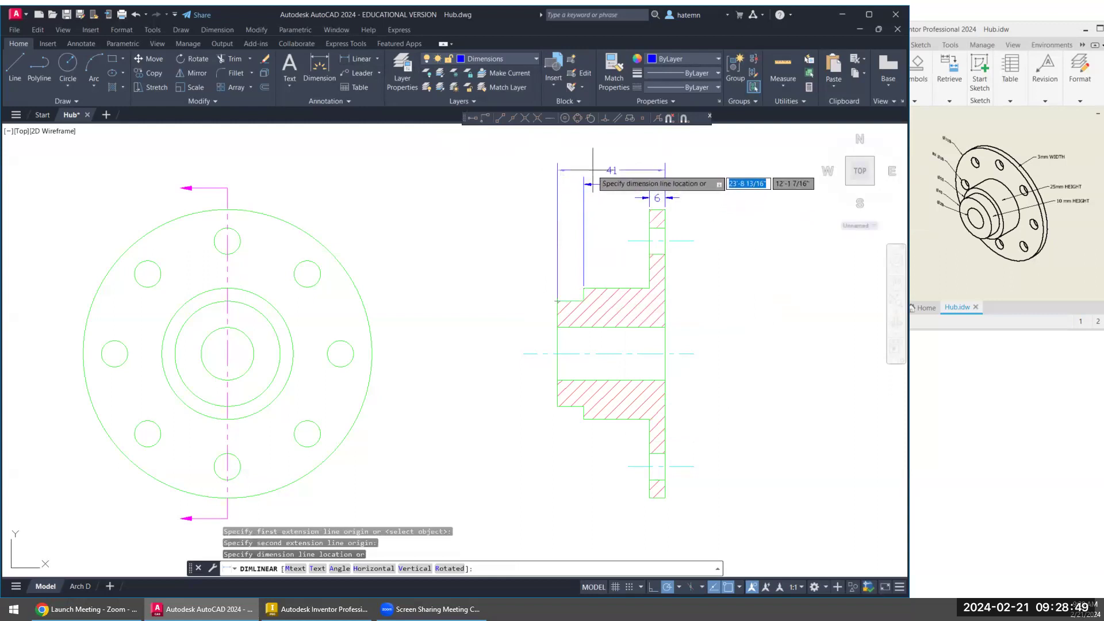
pyautogui.click(593, 170)
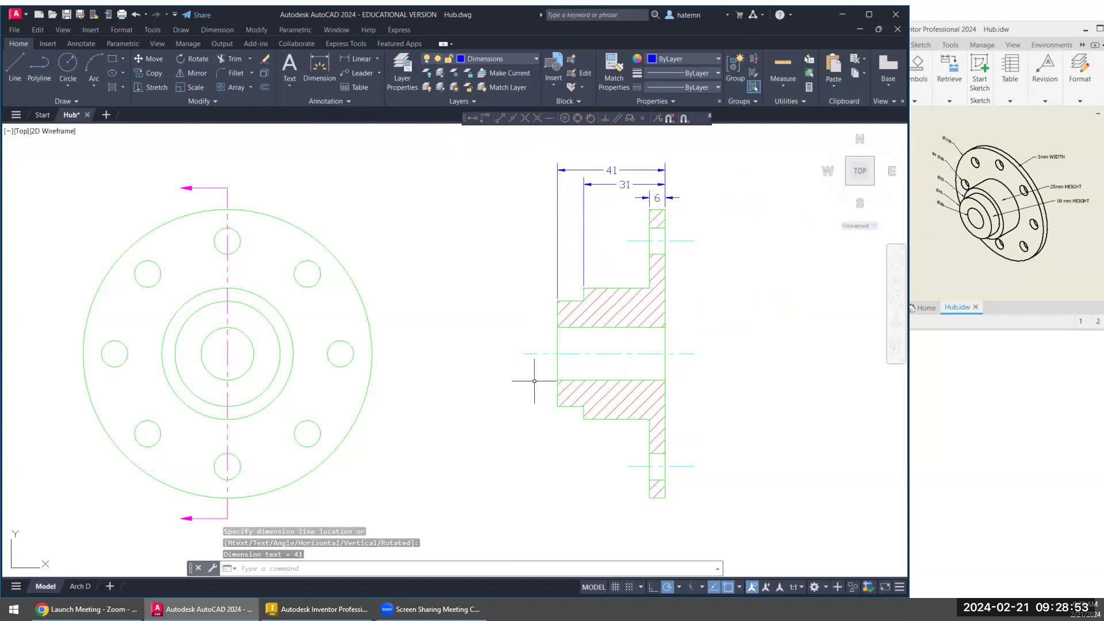
# - Add a diameter dimension to the uppermost bolt hole in the front view, with its text outside the flange circle
pyautogui.moveTo(464, 406)
pyautogui.mouseDown(button='middle')
pyautogui.moveTo(546, 401)
pyautogui.moveTo(549, 390)
pyautogui.mouseUp(button='middle')
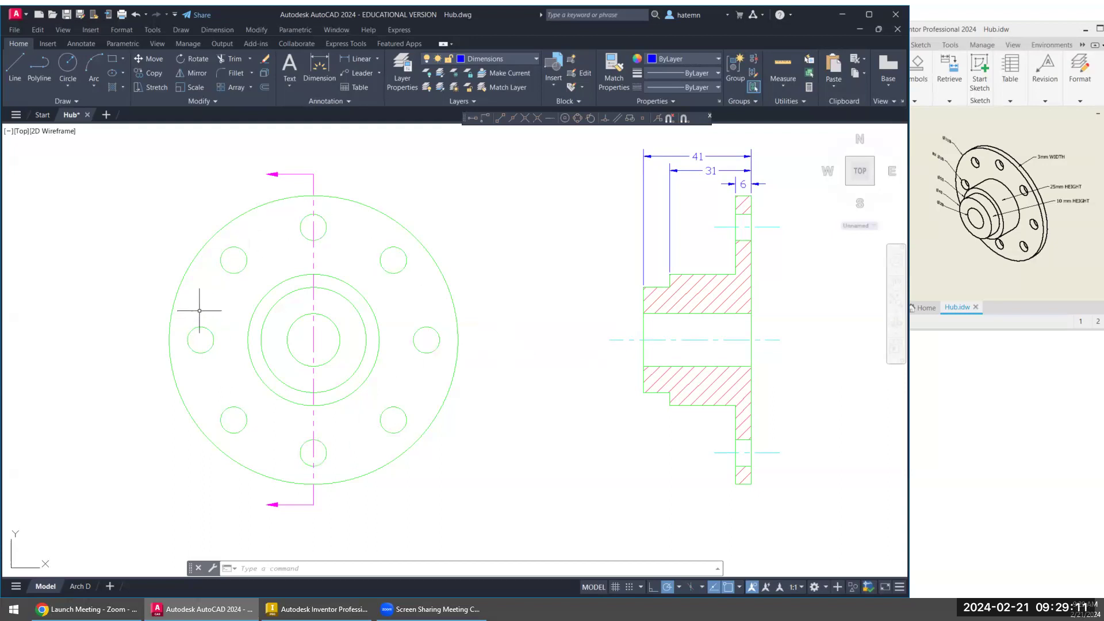
pyautogui.click(360, 75)
pyautogui.click(376, 60)
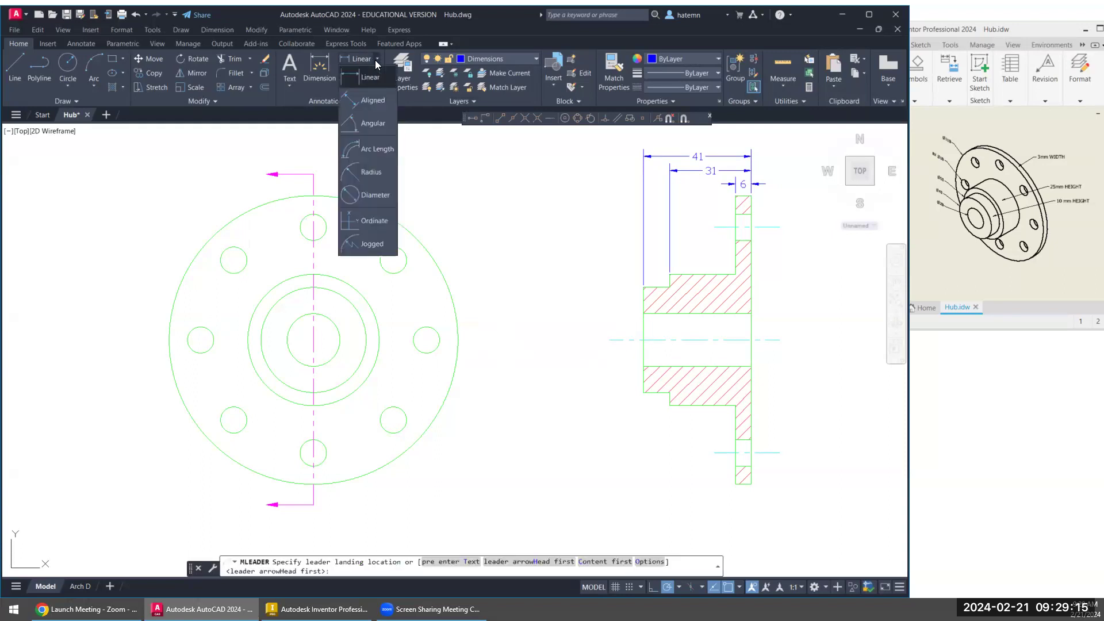
pyautogui.click(368, 194)
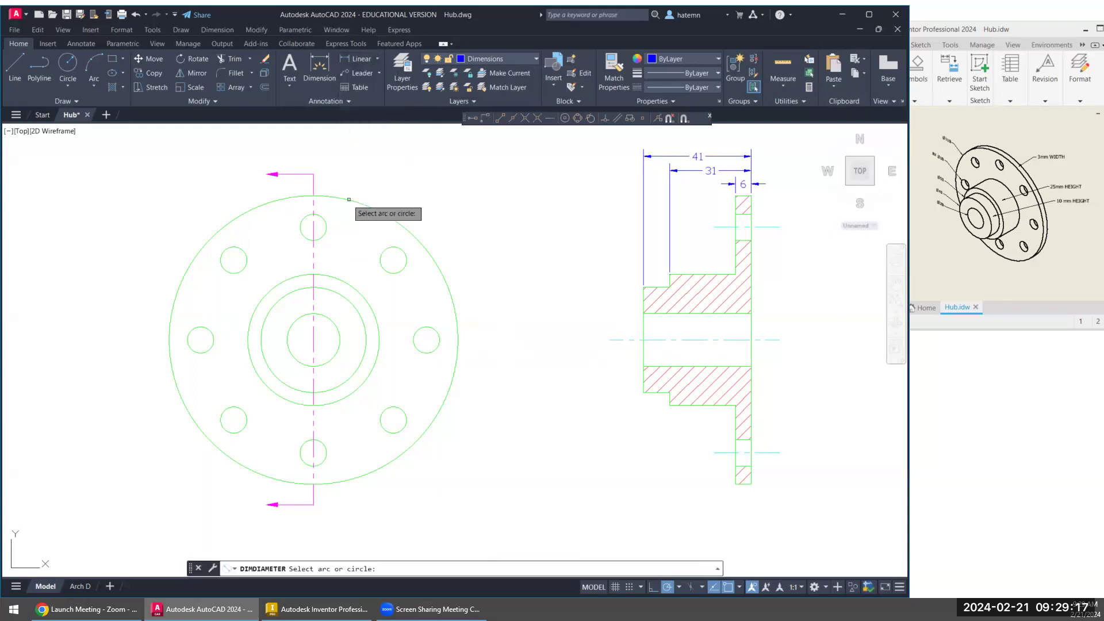
pyautogui.click(325, 218)
pyautogui.click(378, 179)
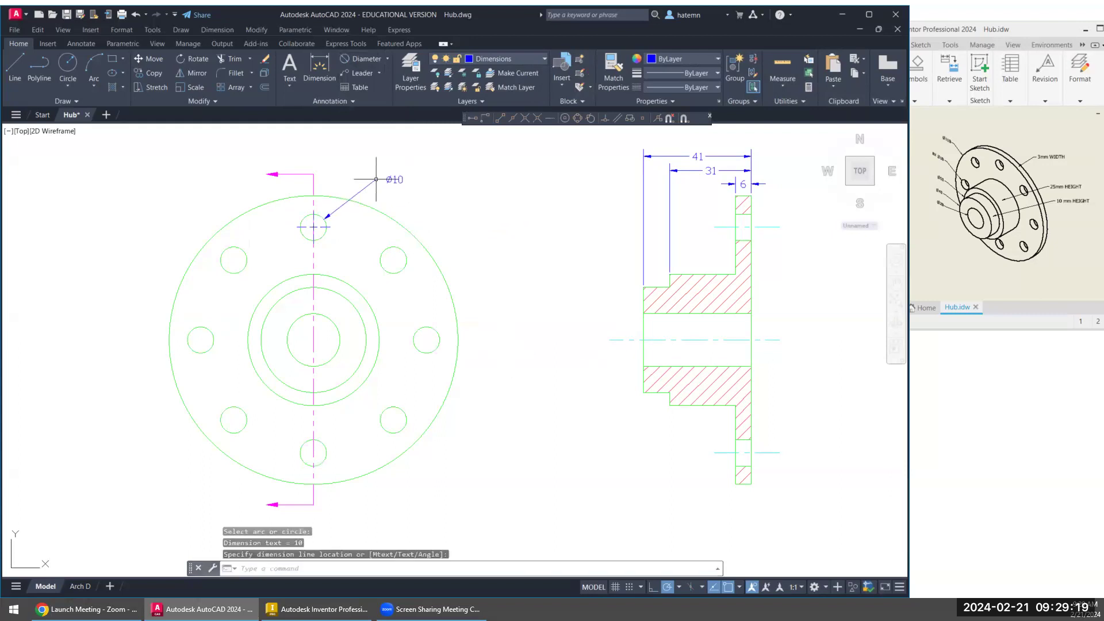
# - Add the prefix 8X to the bolt hole's diameter dimension text
pyautogui.doubleClick(395, 180)
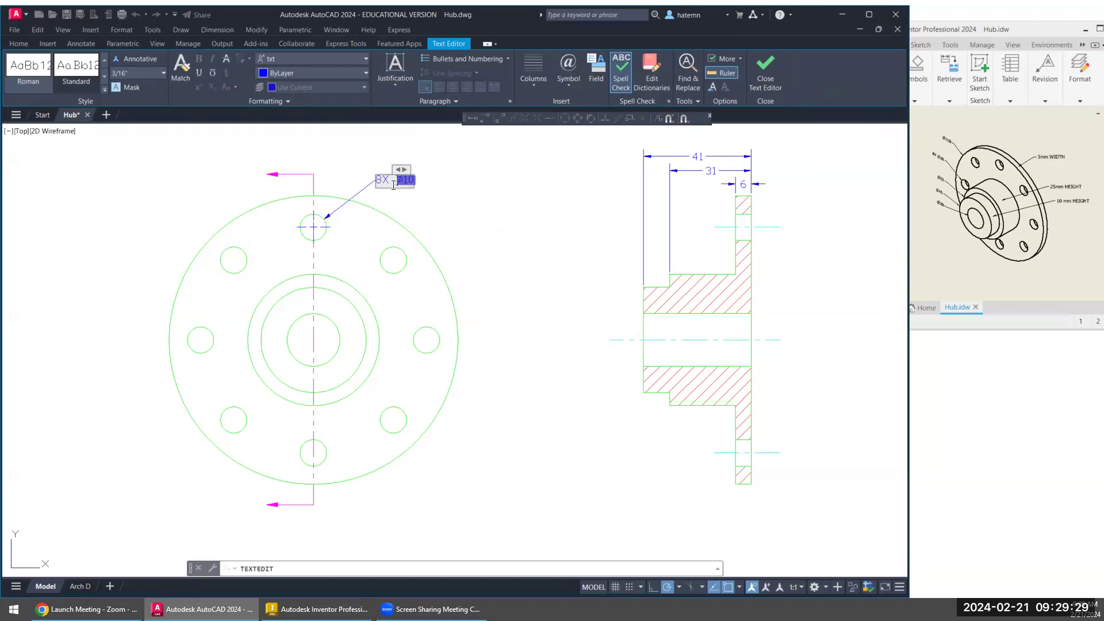
pyautogui.click(481, 292)
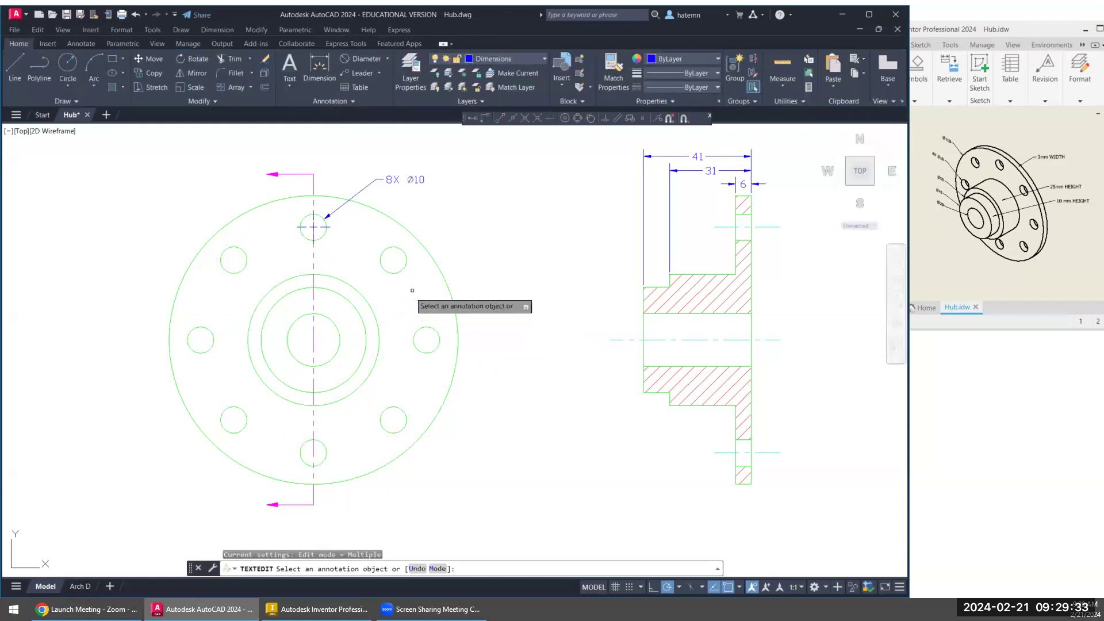
pyautogui.press('Escape')
# - Add a diameter dimension to the central bore circle in the front view, with its text near the flange's edge
pyautogui.click(367, 60)
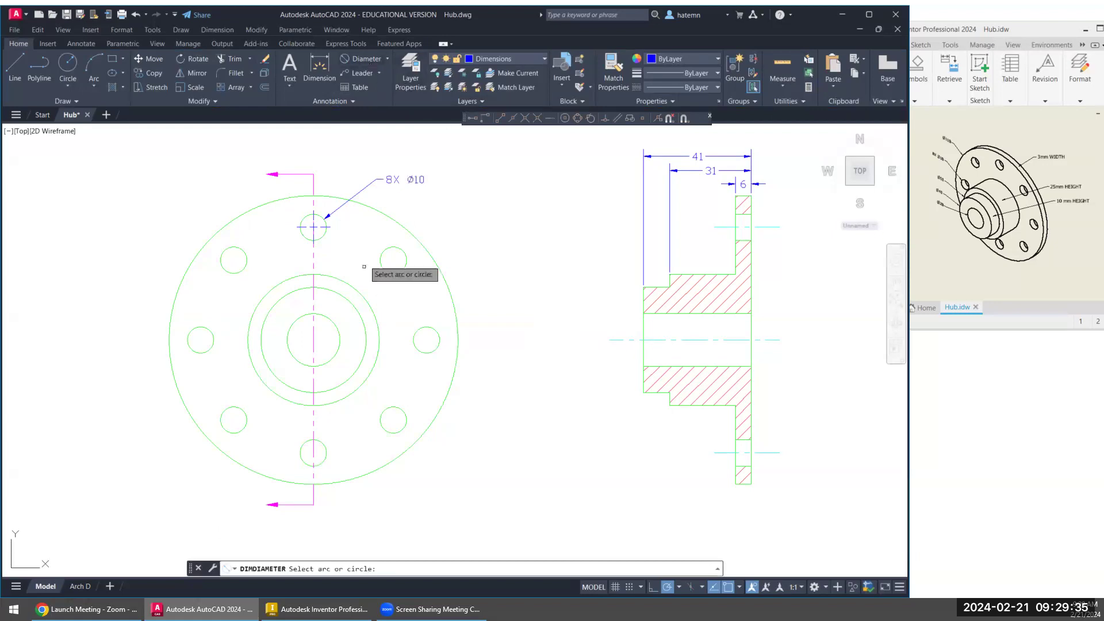
pyautogui.click(336, 324)
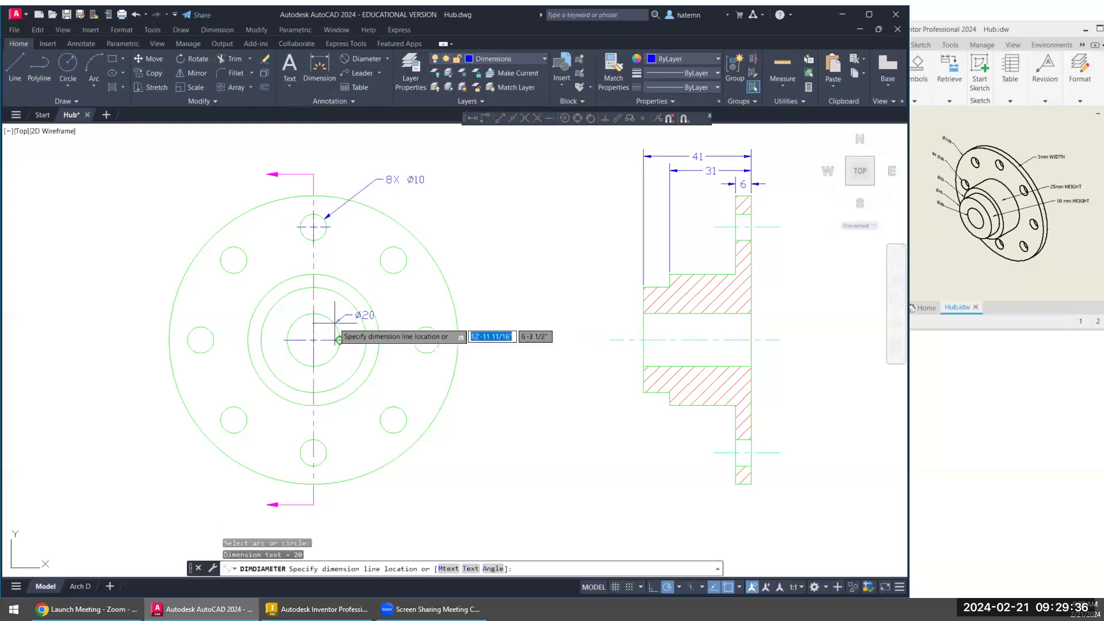
pyautogui.click(435, 244)
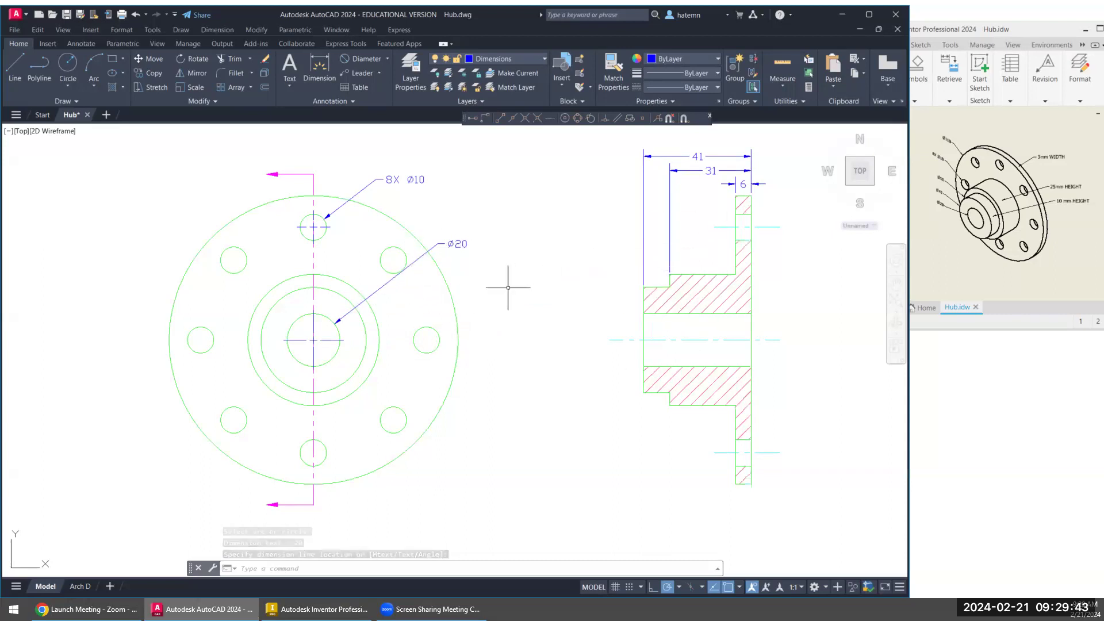
# - Add a vertical linear dimension across the flange's full height in the section view, placed between the two views
pyautogui.click(387, 57)
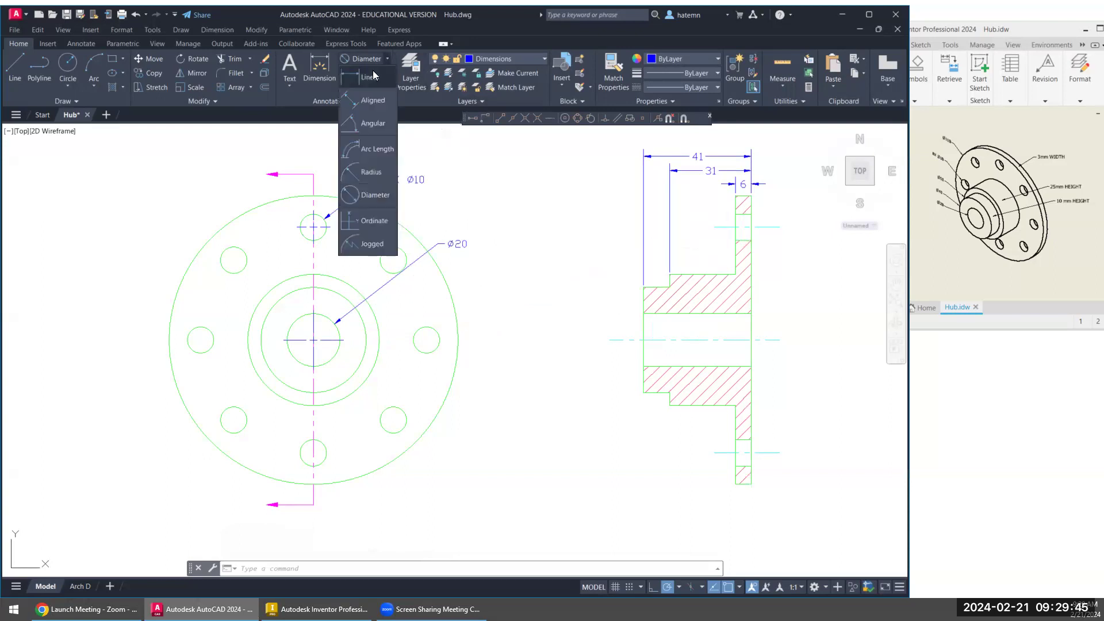
pyautogui.click(371, 77)
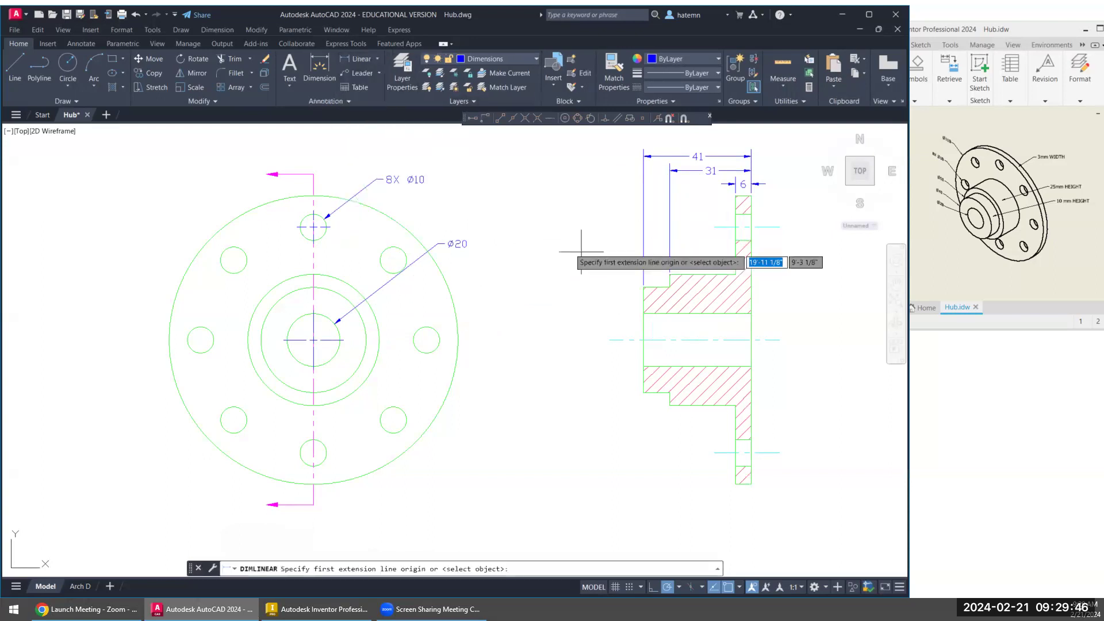
pyautogui.click(736, 197)
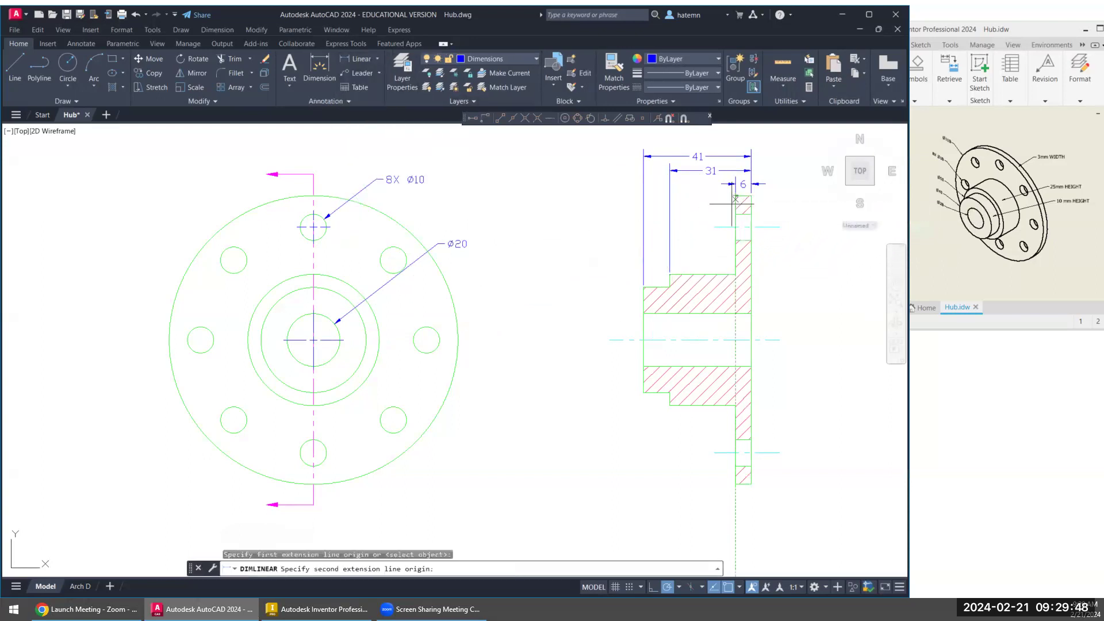
pyautogui.click(735, 485)
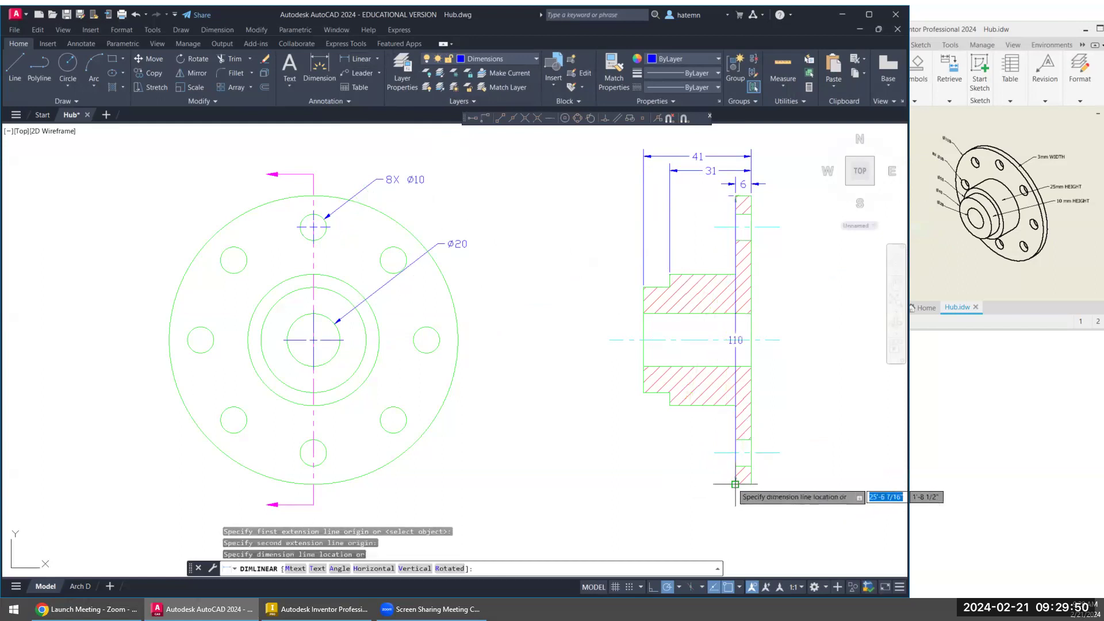
pyautogui.click(549, 340)
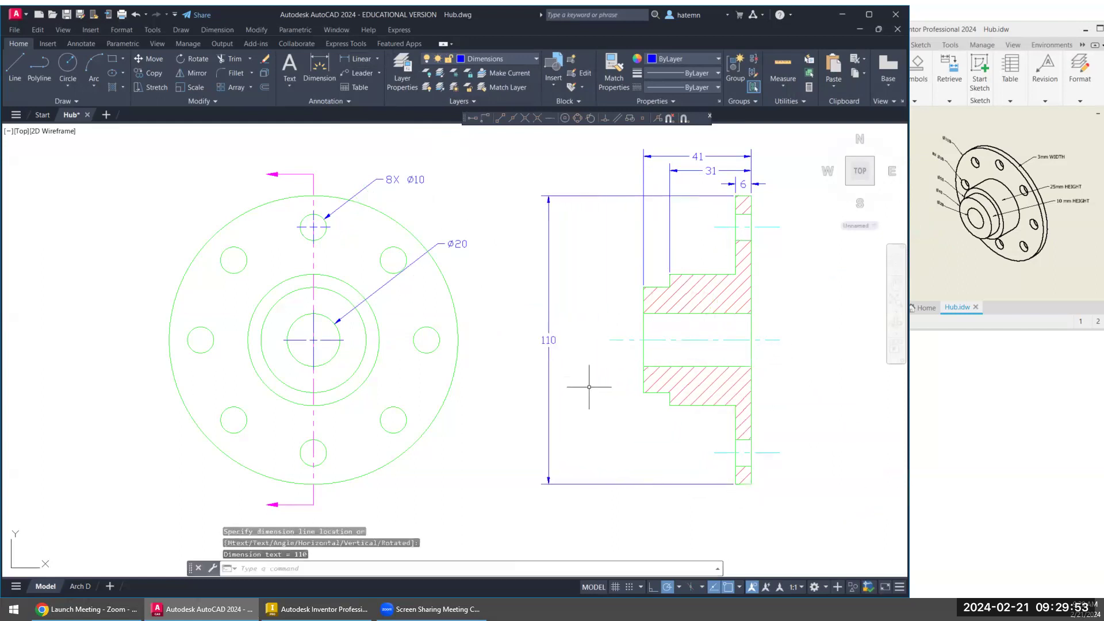
# - Insert a diameter symbol before the text of the flange's vertical dimension
pyautogui.doubleClick(549, 341)
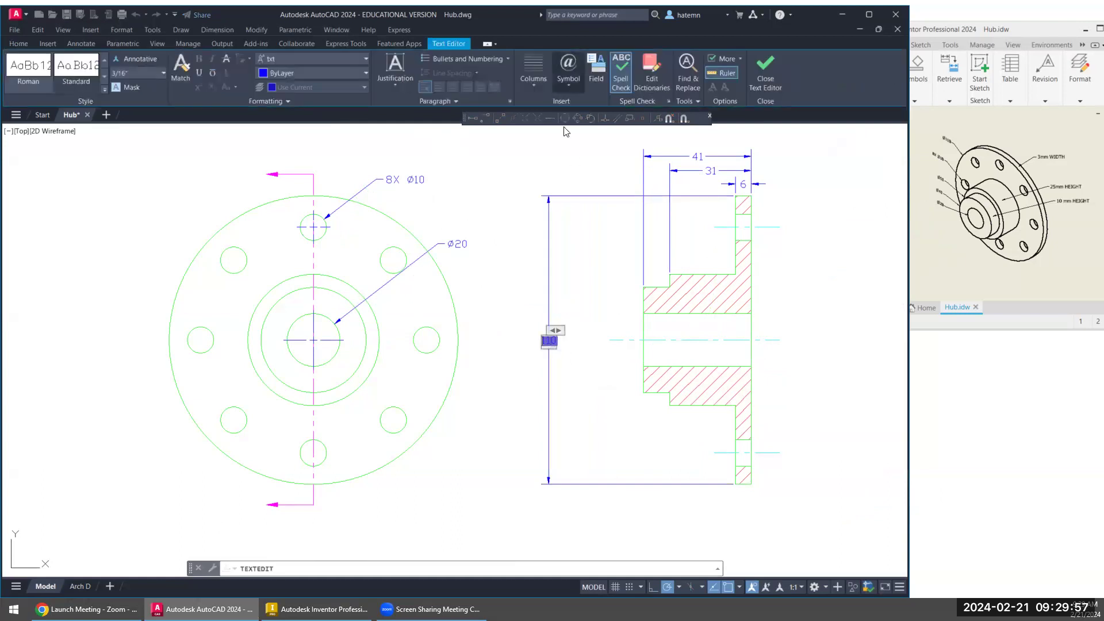
pyautogui.click(568, 68)
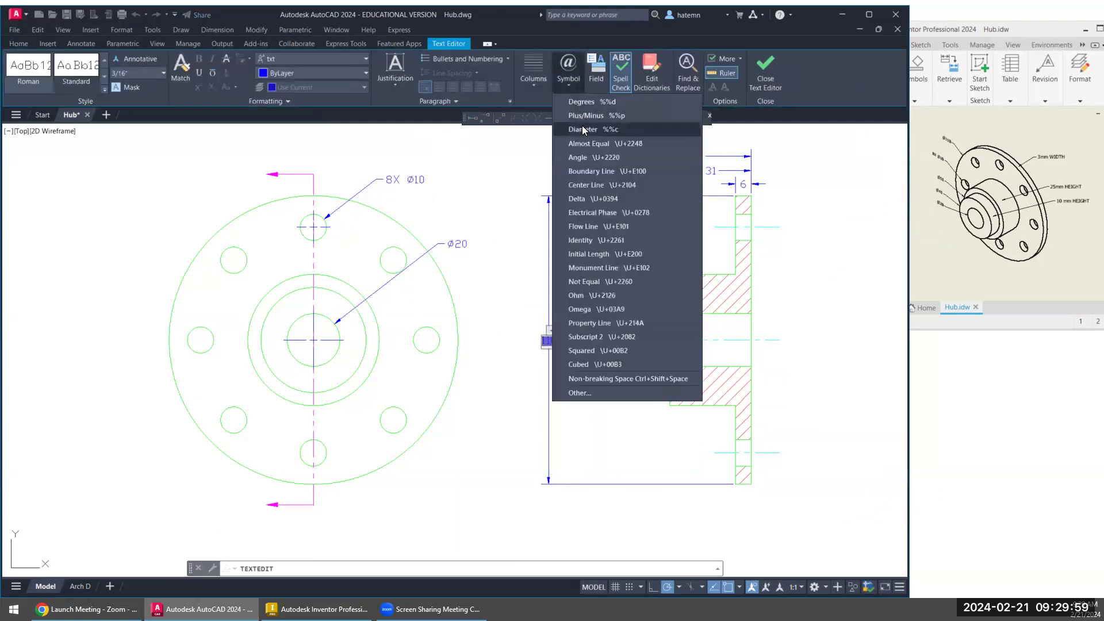
pyautogui.click(581, 125)
pyautogui.click(586, 326)
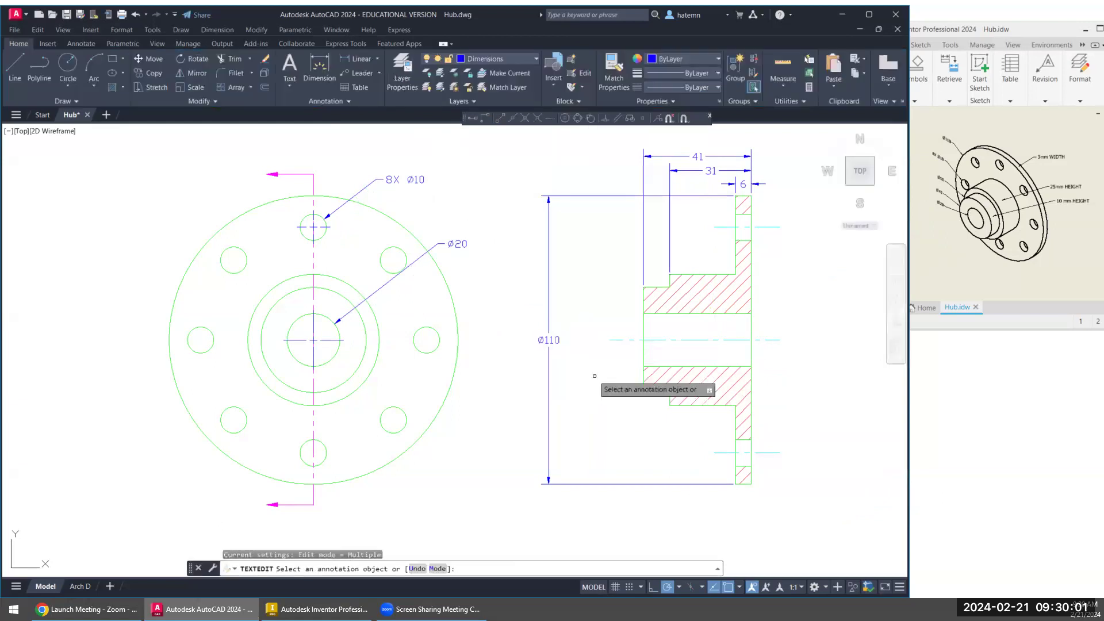
# - Add a vertical linear dimension across the larger hub step in the section view, inside the flange's vertical dimension
pyautogui.click(366, 63)
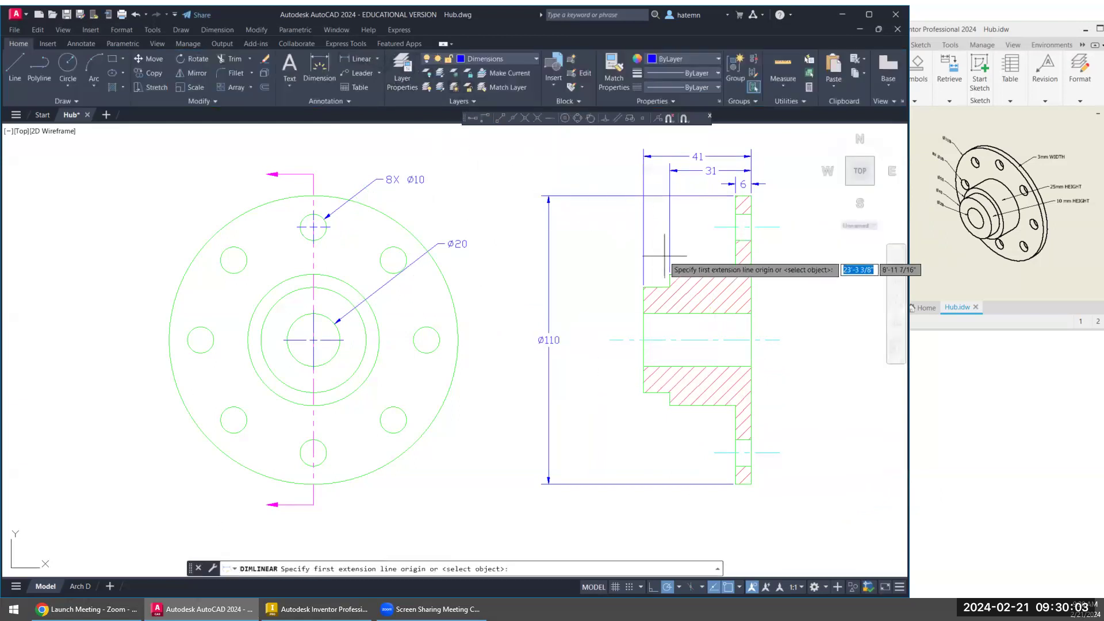
pyautogui.click(670, 405)
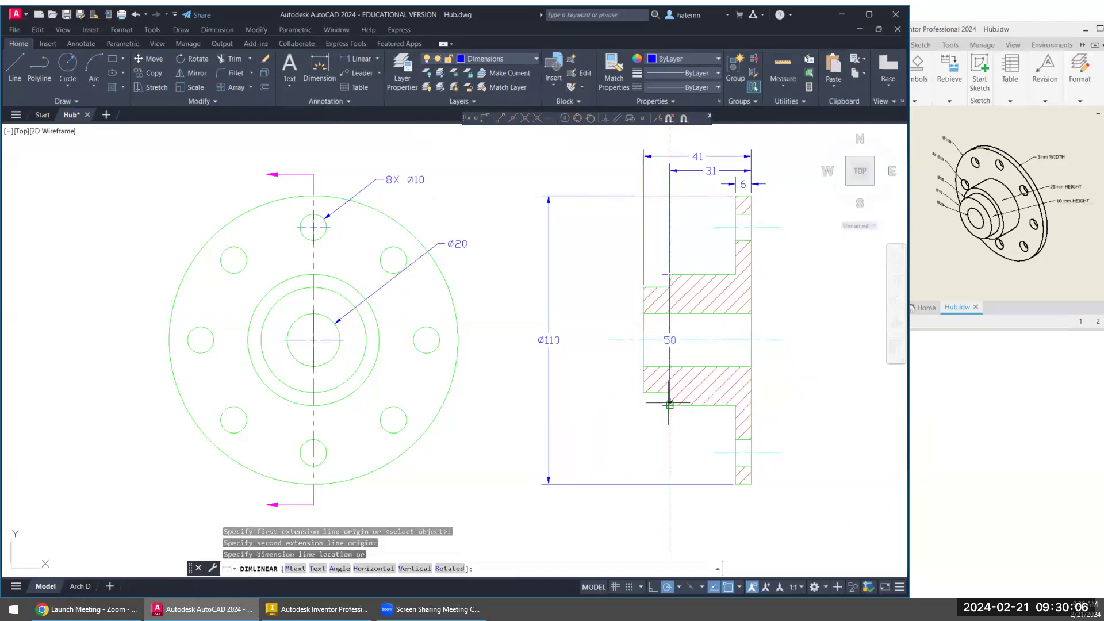
pyautogui.click(583, 341)
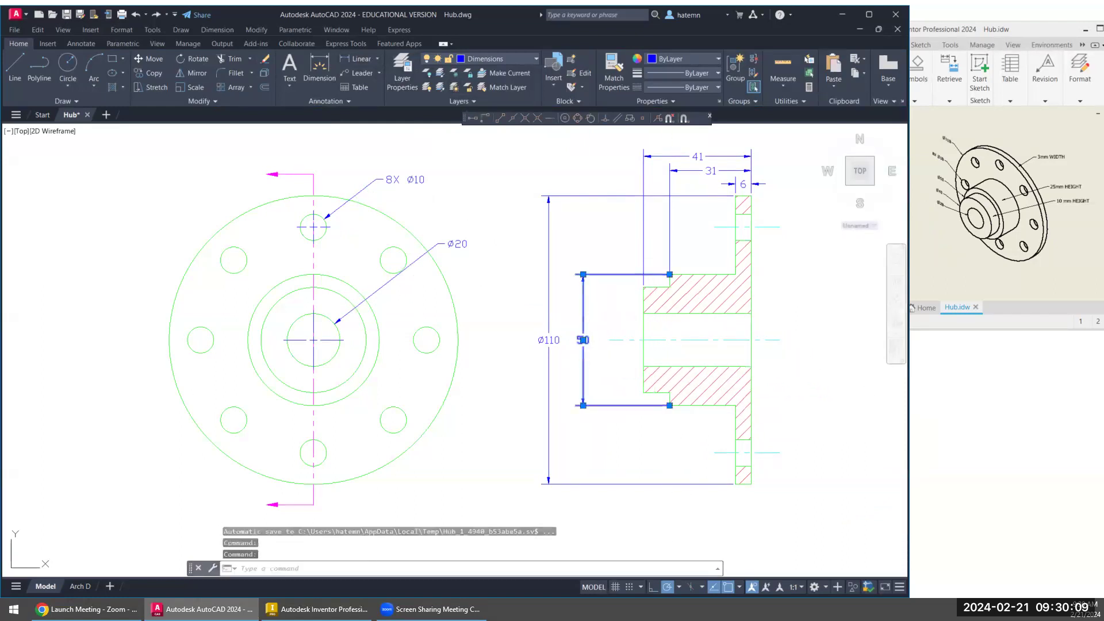
# - Insert a diameter symbol before the text of the larger hub step's vertical dimension
pyautogui.doubleClick(583, 341)
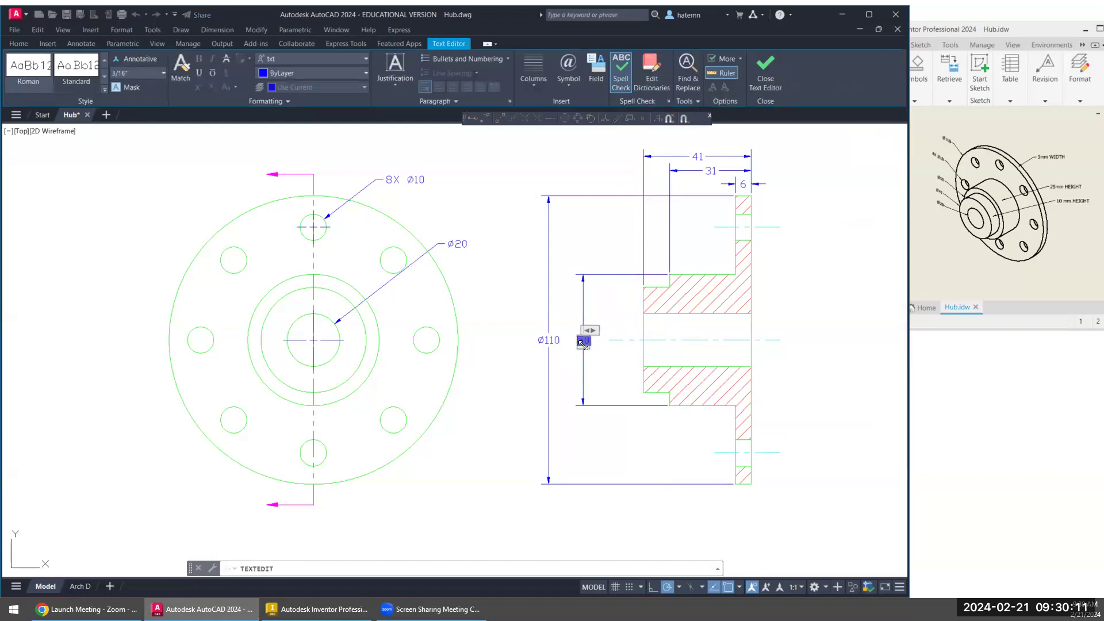
pyautogui.click(568, 74)
pyautogui.click(592, 129)
pyautogui.click(600, 365)
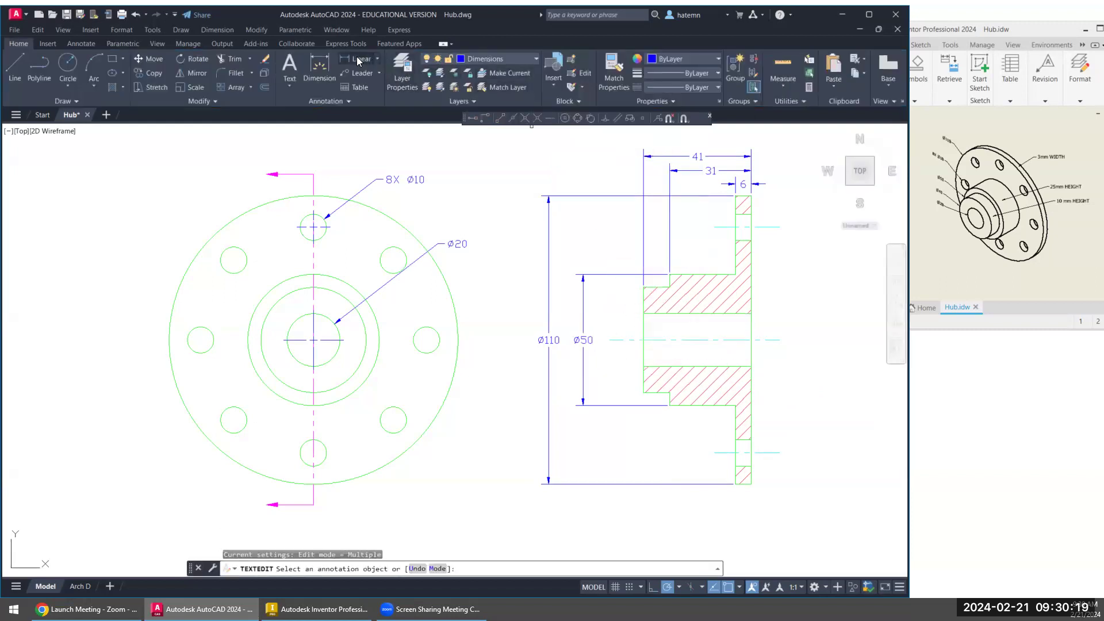
# - Add a vertical linear dimension across the smaller hub step's end face, inside the larger step's vertical dimension
pyautogui.click(357, 60)
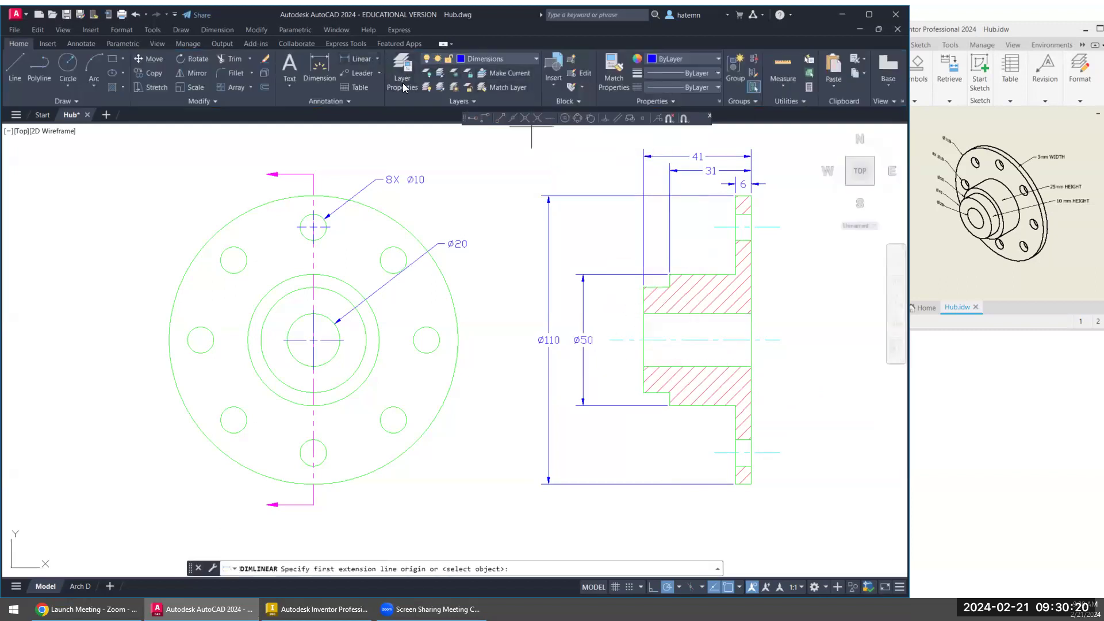
pyautogui.click(644, 287)
pyautogui.click(643, 392)
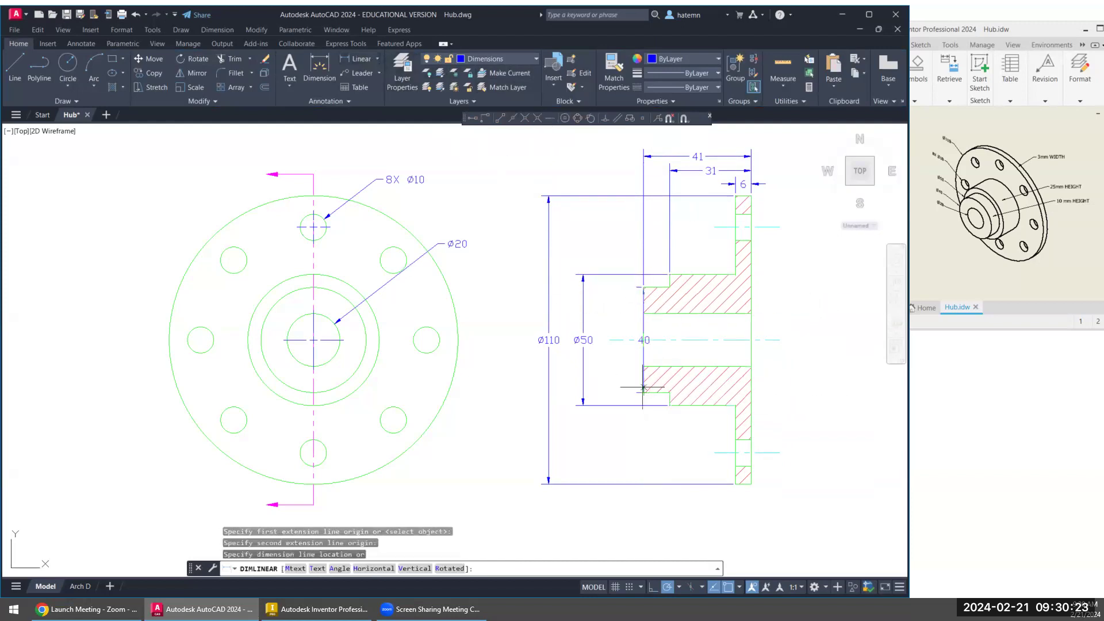
pyautogui.click(616, 349)
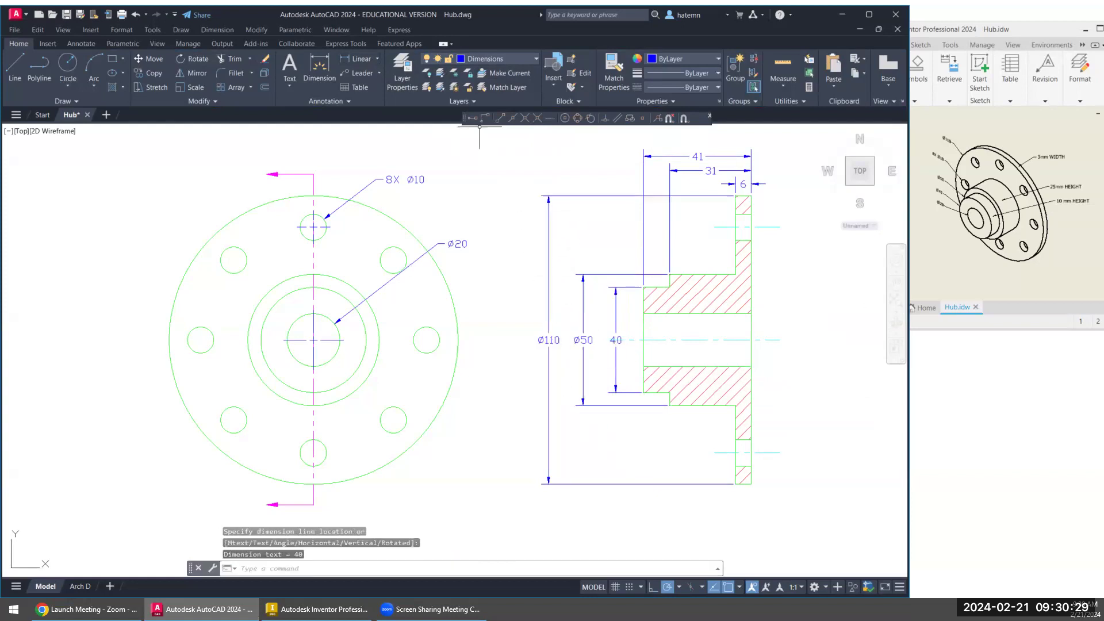
# - Insert a diameter symbol before the text of the smaller hub step's vertical dimension
pyautogui.click(616, 340)
pyautogui.doubleClick(616, 340)
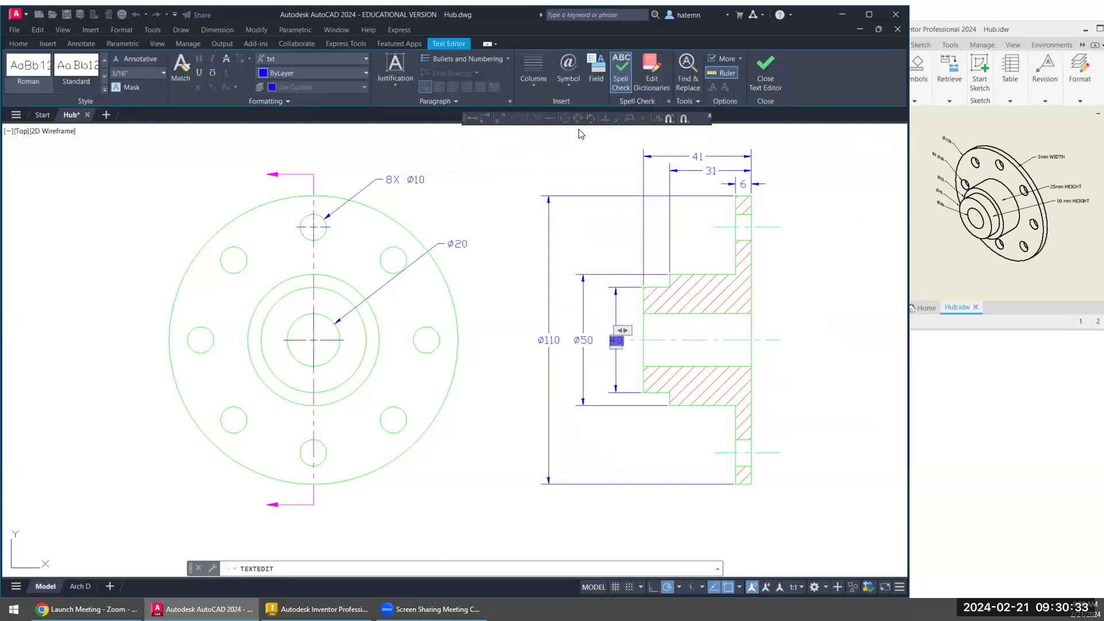
pyautogui.click(572, 89)
pyautogui.click(586, 128)
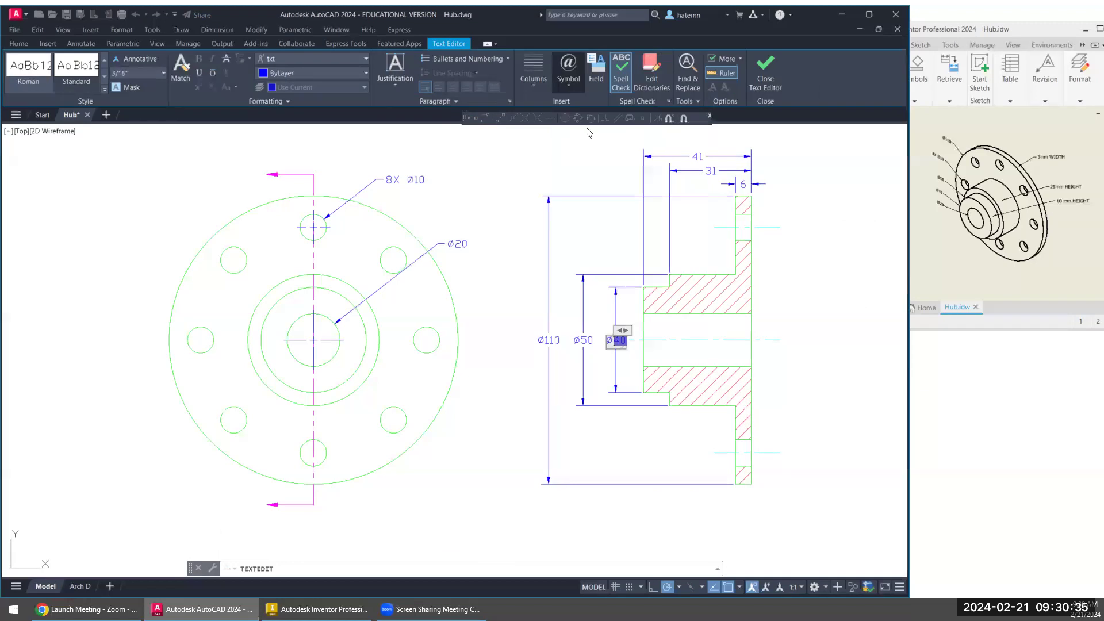
pyautogui.click(588, 429)
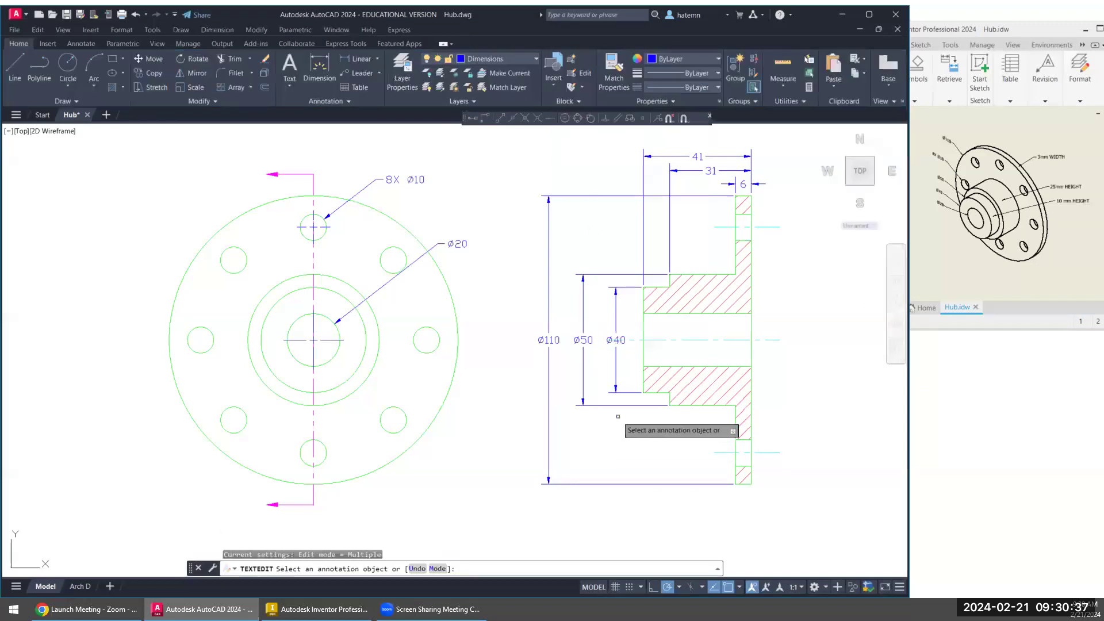
pyautogui.press('Escape')
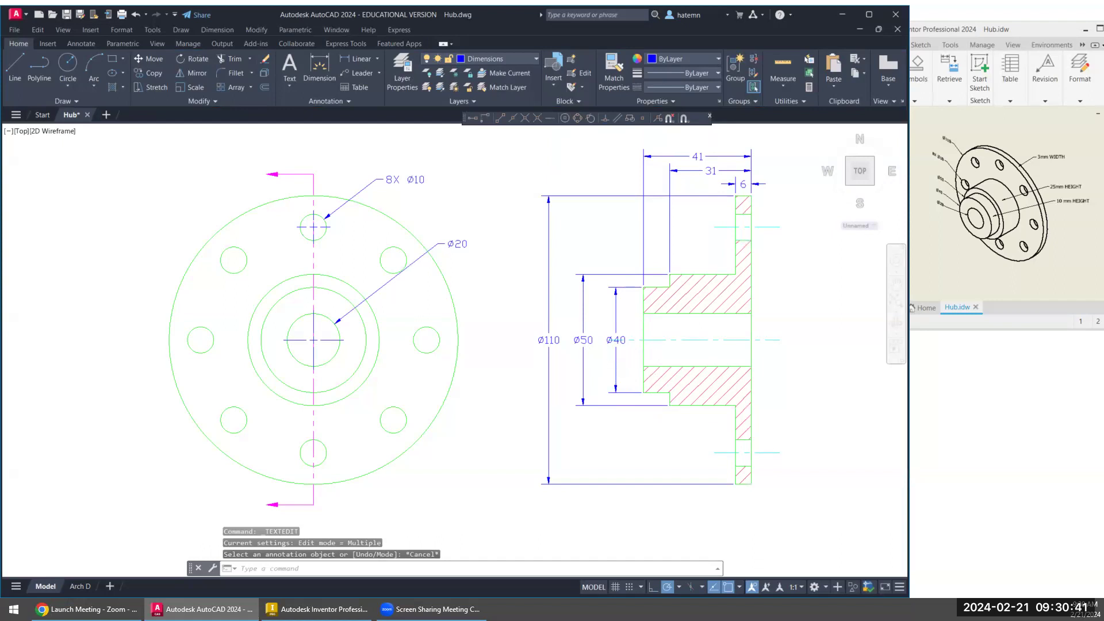
# - Shorten both ends of the section view's bore centerline so it clears the smaller hub step's dimension text and extends slightly past the flange
pyautogui.scroll(6, 635, 347)
pyautogui.click(653, 306)
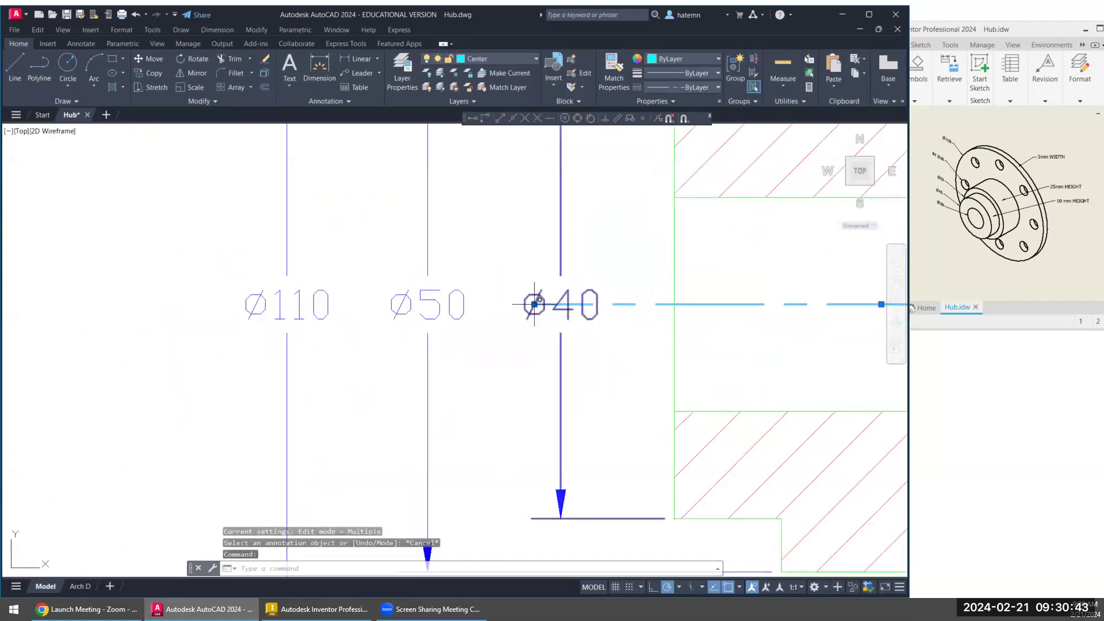
pyautogui.click(534, 304)
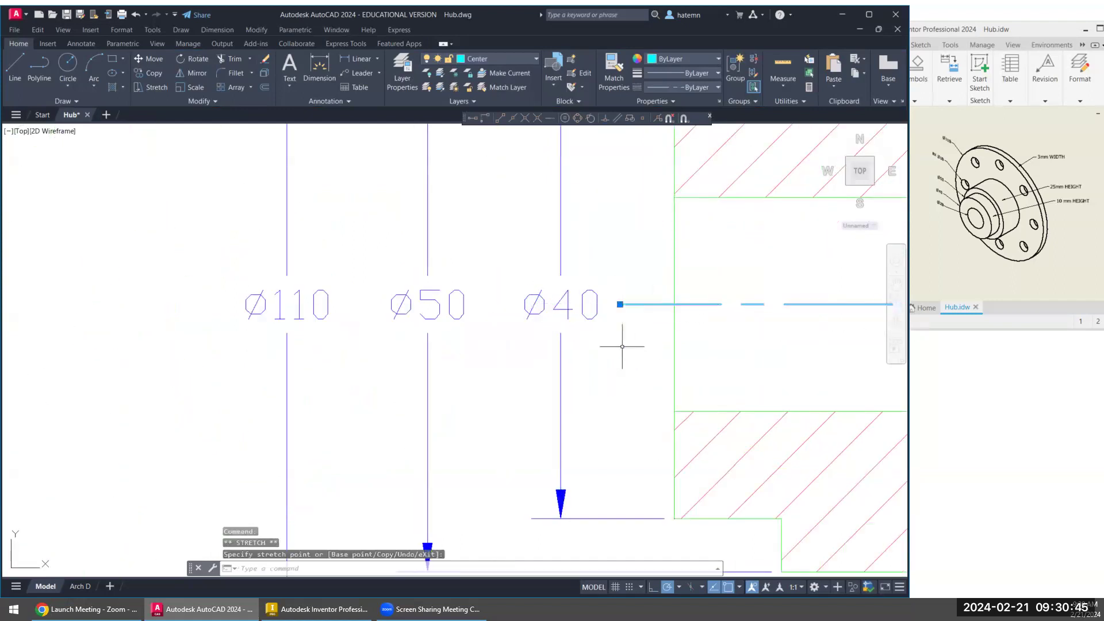
pyautogui.scroll(-4, 622, 346)
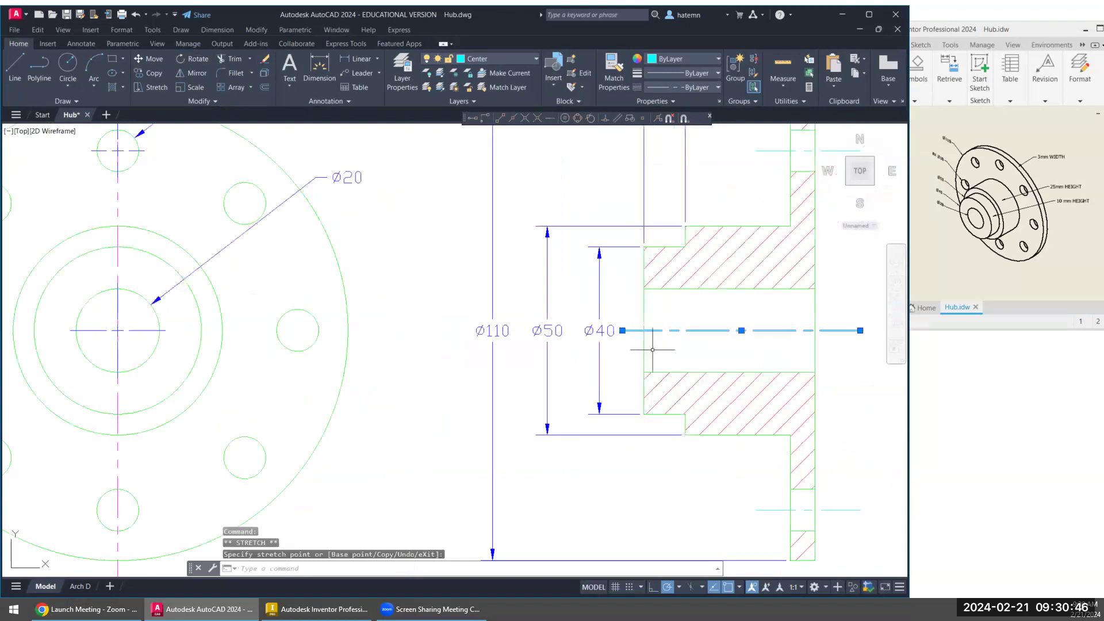
pyautogui.click(834, 330)
pyautogui.moveTo(766, 380); pyautogui.dragTo(731, 338, button='middle')
# - Shorten both ends of the lower bolt hole's centerline in the section view to just beyond the flange faces
pyautogui.click(817, 468)
pyautogui.click(825, 468)
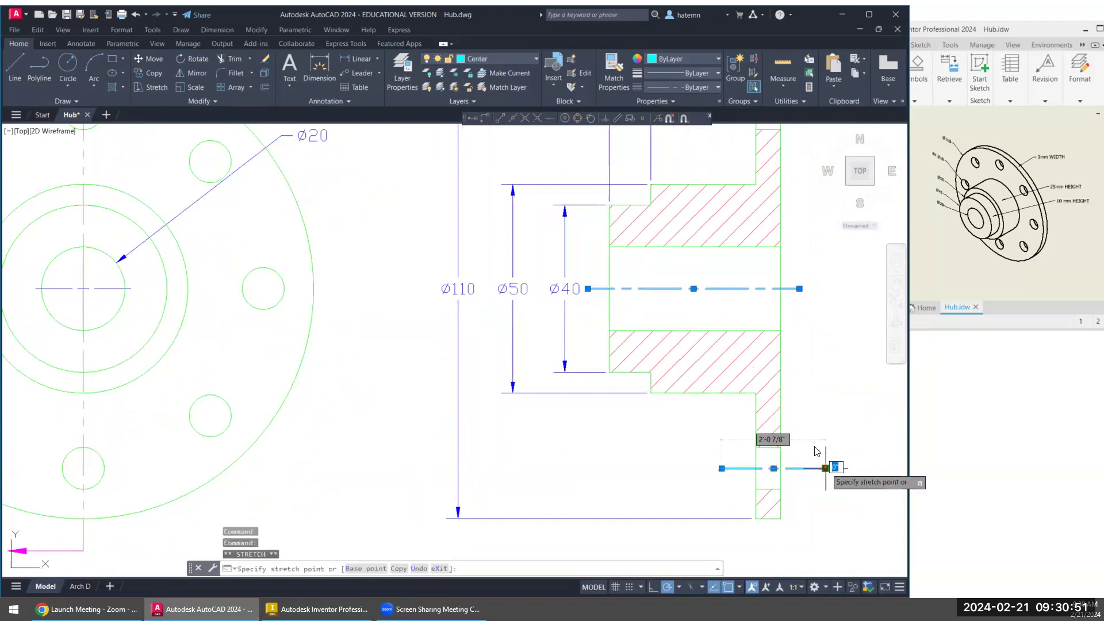
pyautogui.click(799, 445)
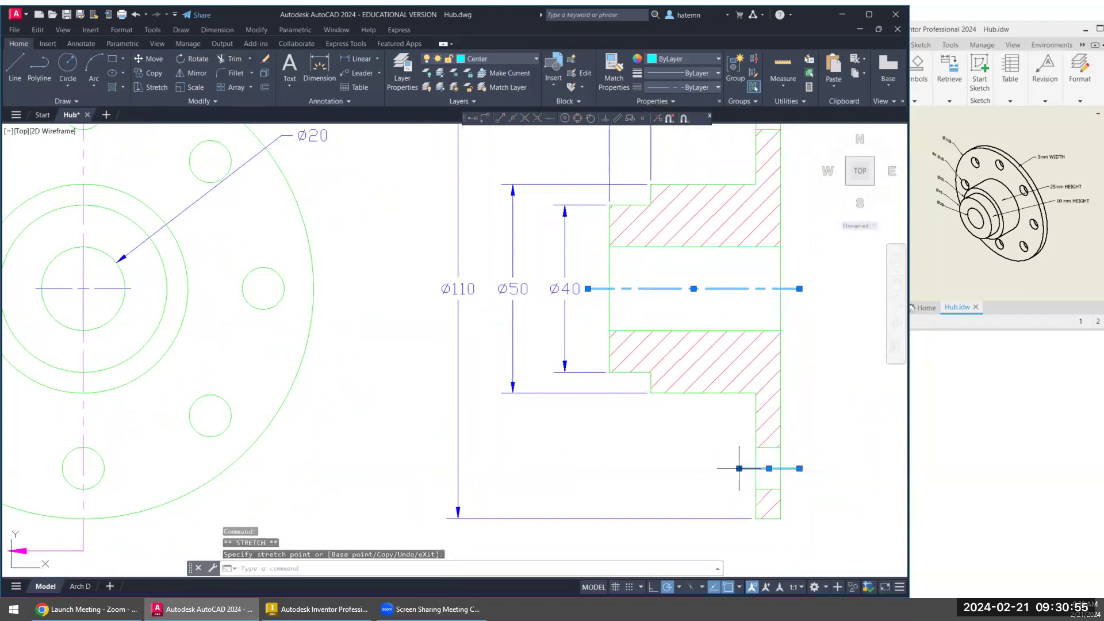
pyautogui.scroll(2, 729, 466)
pyautogui.click(713, 469)
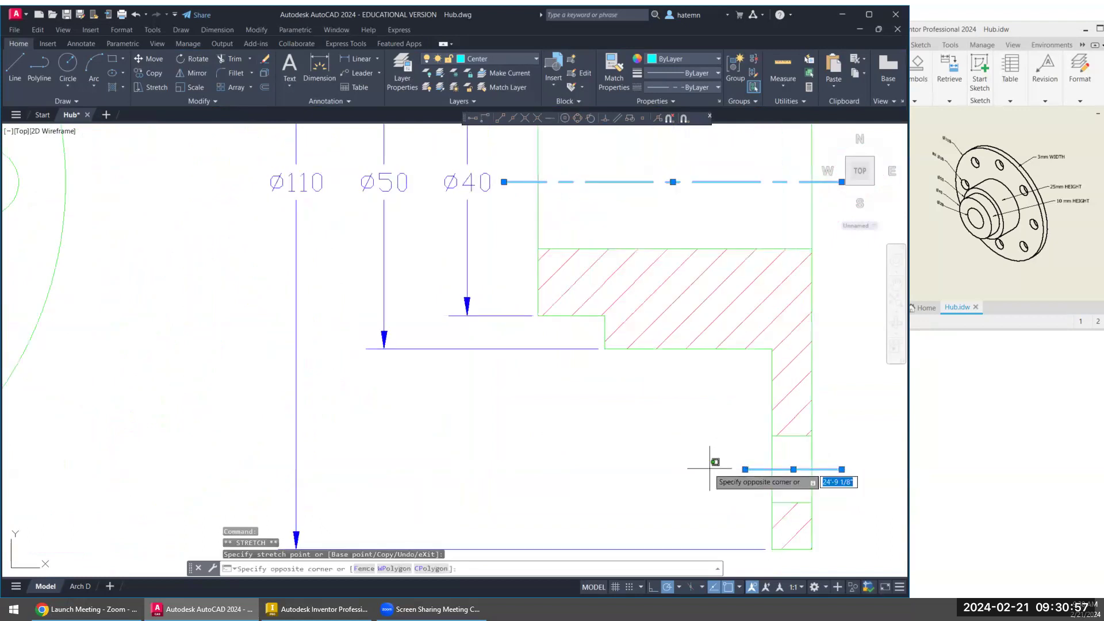
pyautogui.click(743, 469)
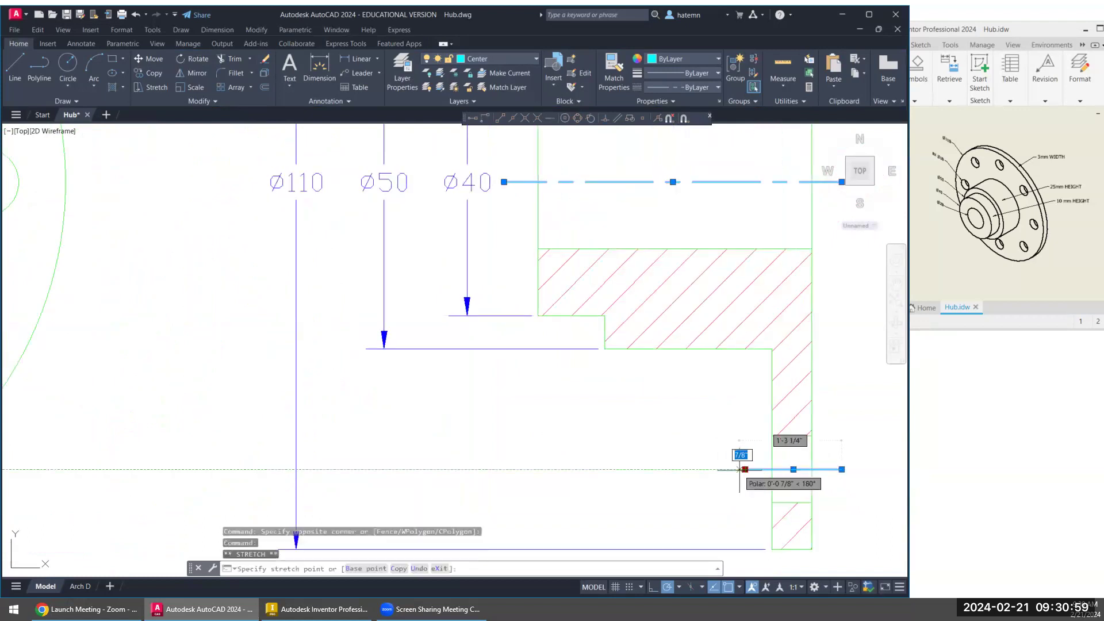
pyautogui.press('Escape')
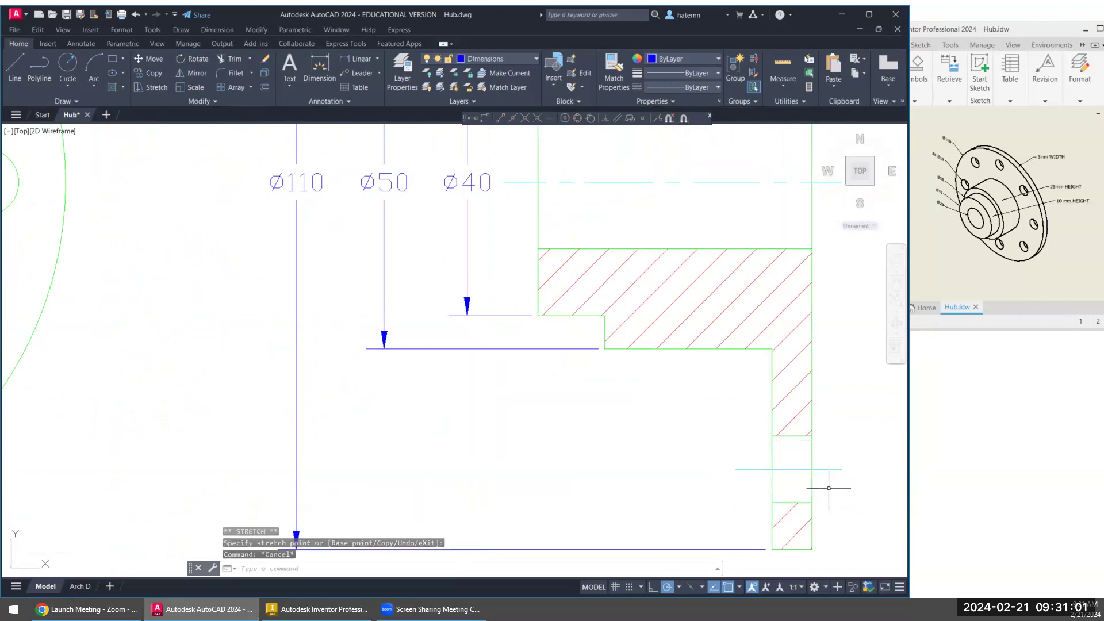
# - Shorten both ends of the upper bolt hole's centerline in the section view, aligning them with the lower hole's centerline endpoints
pyautogui.scroll(-4, 807, 473)
pyautogui.scroll(2, 783, 246)
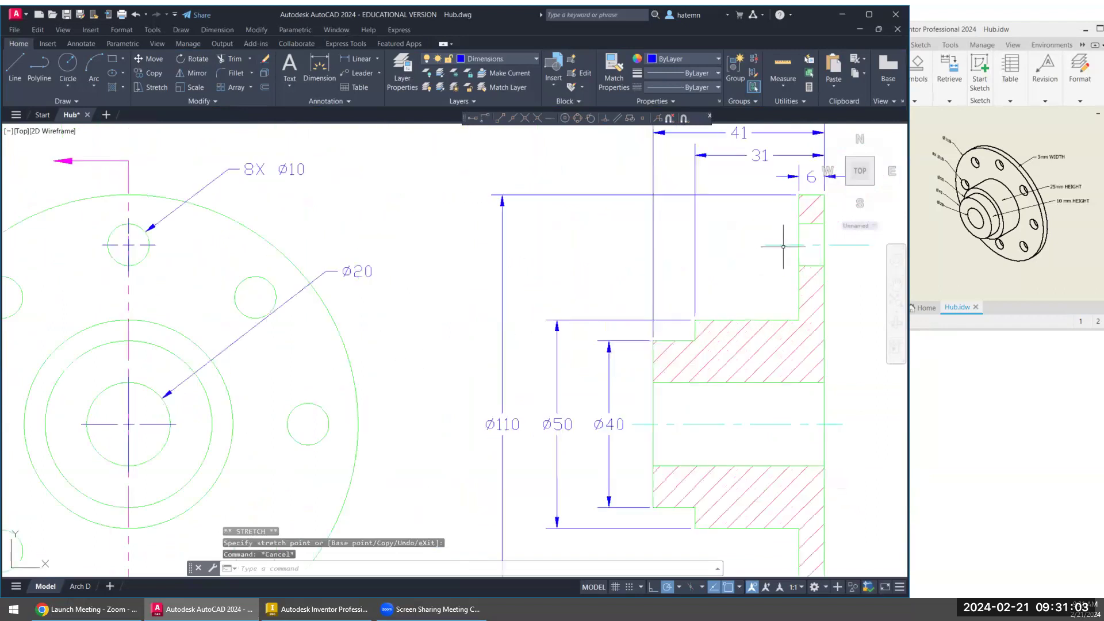
pyautogui.click(771, 245)
pyautogui.click(764, 245)
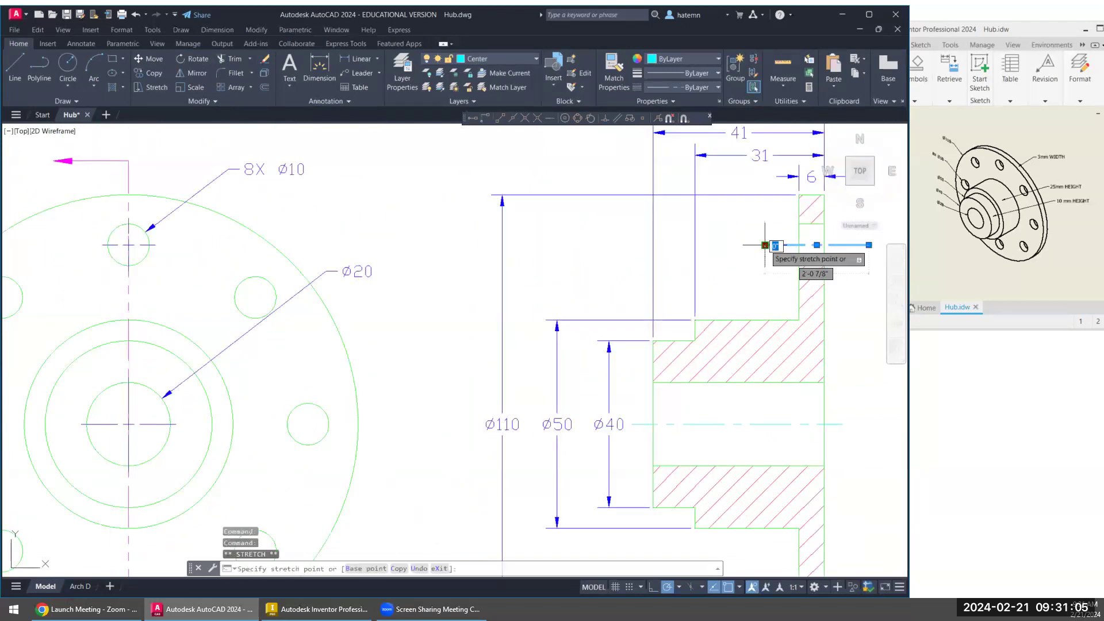
pyautogui.scroll(2, 771, 339)
pyautogui.scroll(-2, 771, 405)
pyautogui.moveTo(771, 404); pyautogui.dragTo(618, 297, button='middle')
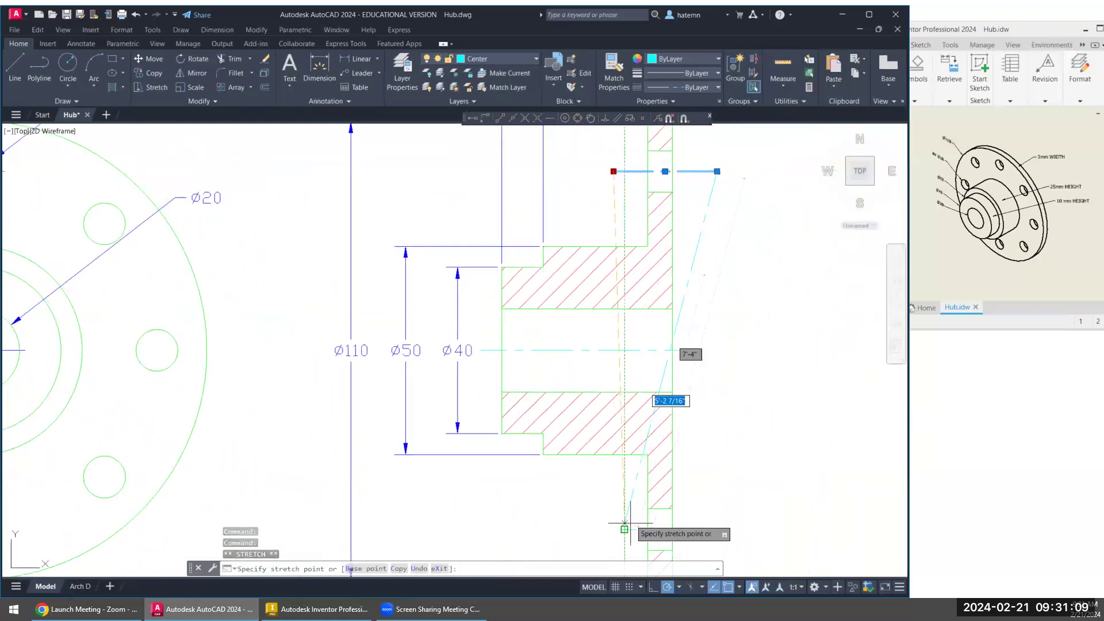
pyautogui.click(623, 171)
pyautogui.click(717, 172)
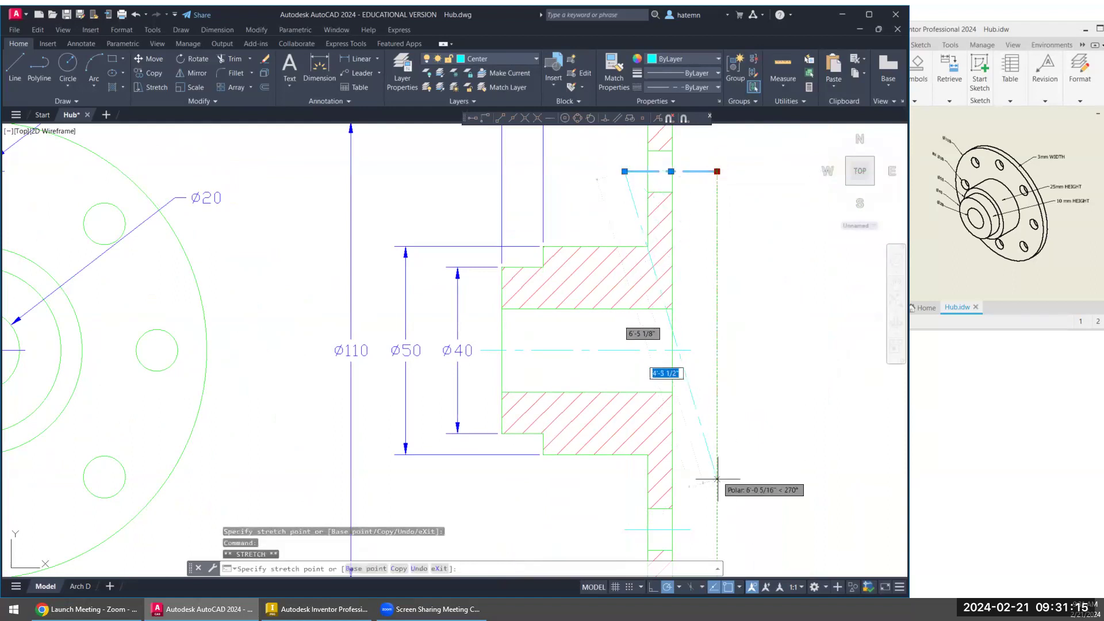
pyautogui.click(695, 173)
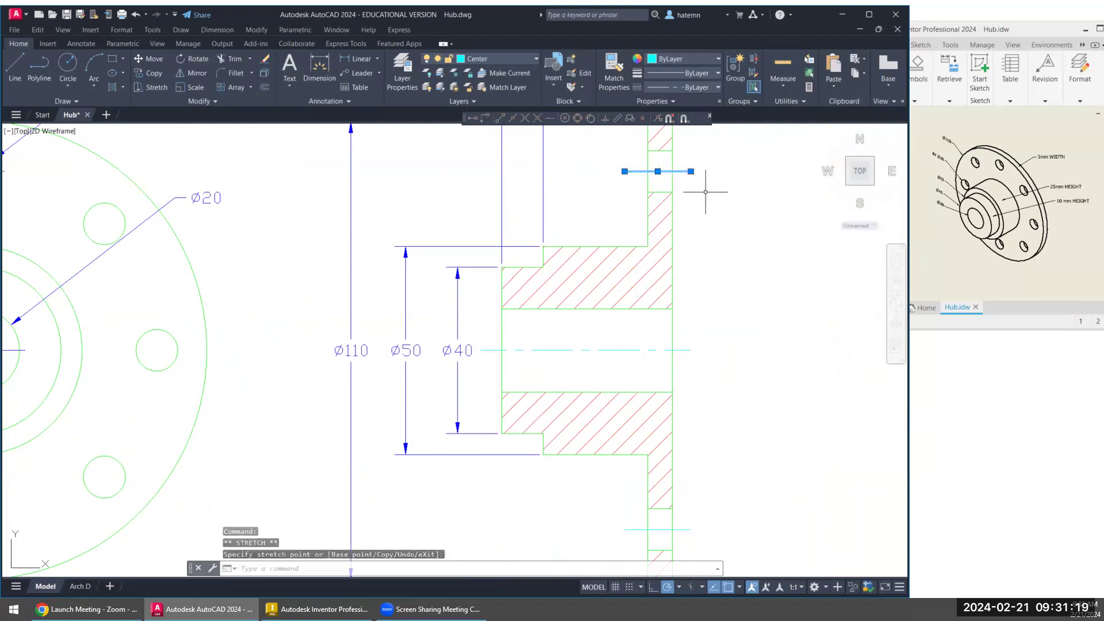
pyautogui.press('Escape')
# - Set the global linetype scale factor to 6
pyautogui.moveTo(616, 306); pyautogui.dragTo(774, 295, button='middle')
pyautogui.click(122, 29)
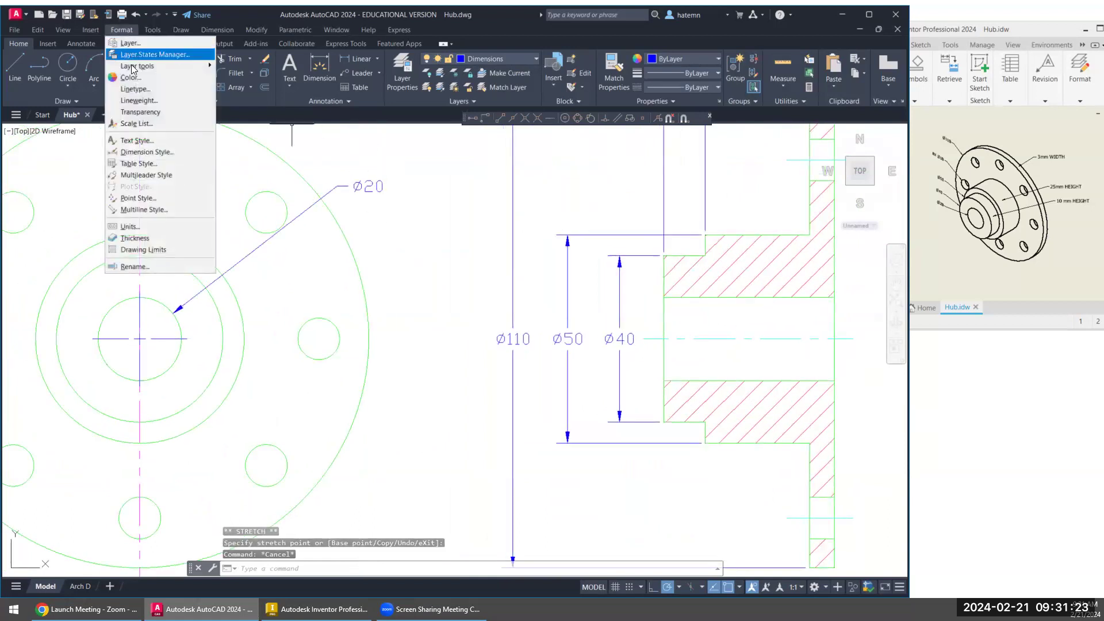
pyautogui.click(133, 92)
pyautogui.moveTo(497, 344); pyautogui.dragTo(510, 343)
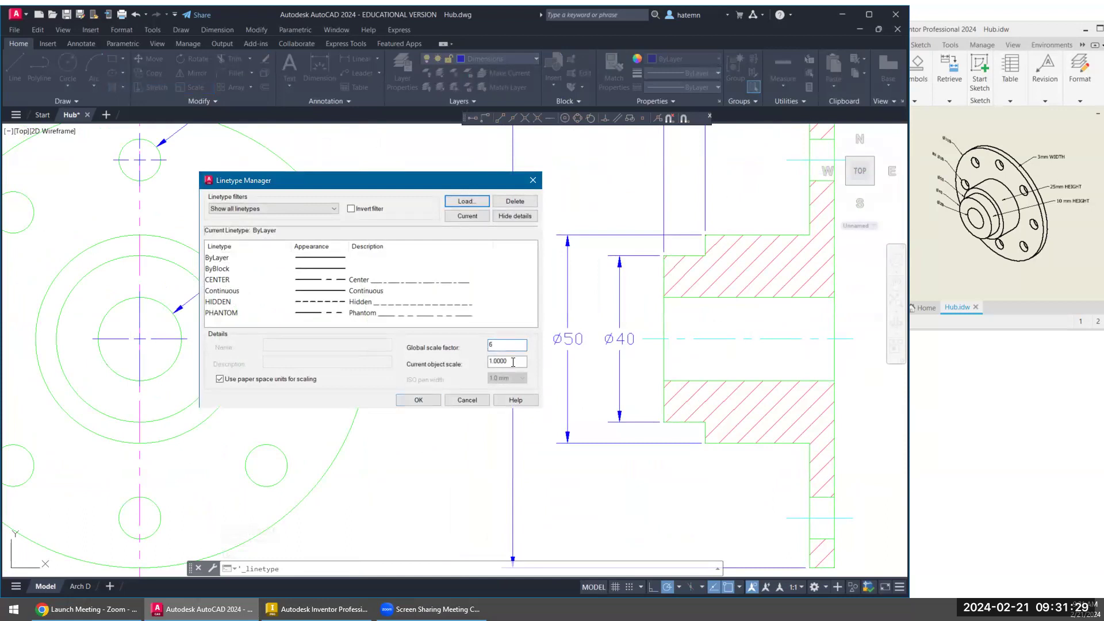
pyautogui.click(425, 401)
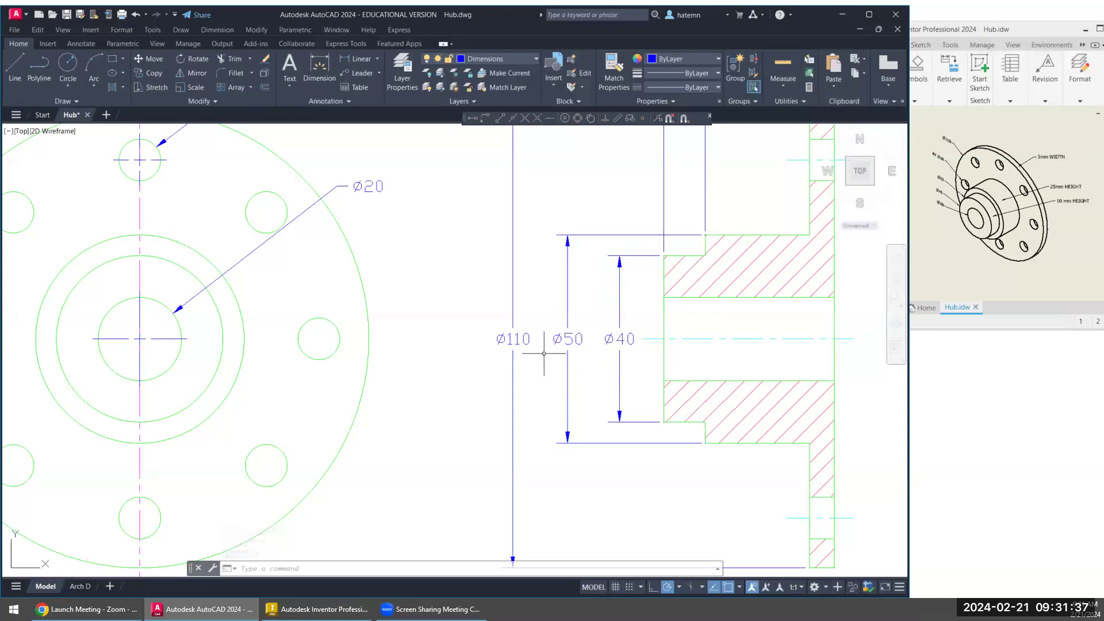
# - Move the vertical dimensions of the larger hub step and the flange closer to the section view, keeping them evenly spaced
pyautogui.click(568, 279)
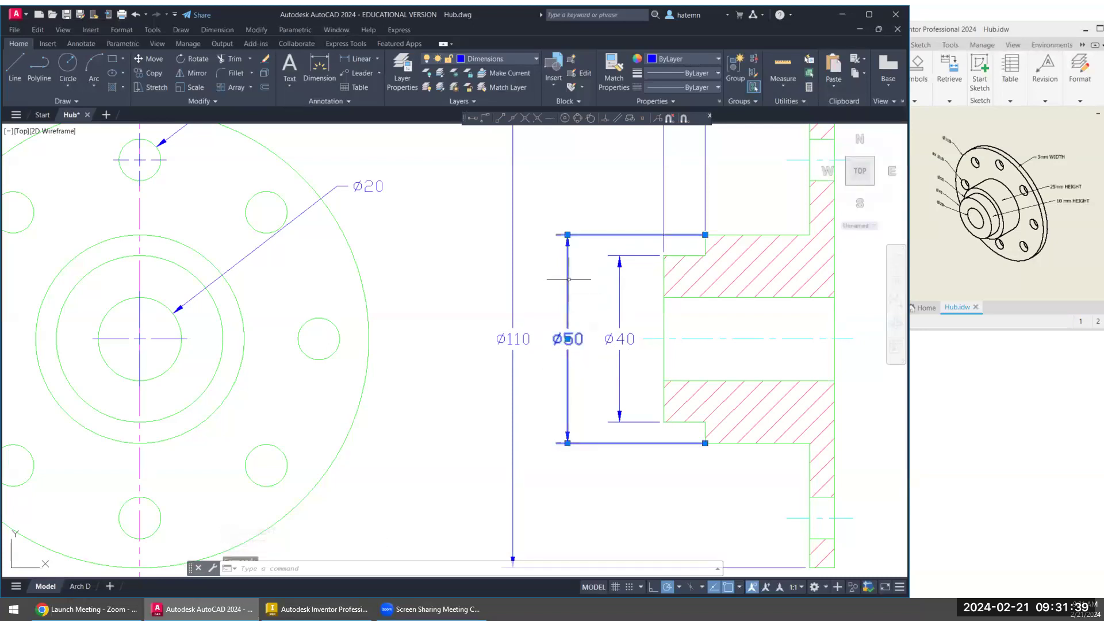
pyautogui.click(567, 338)
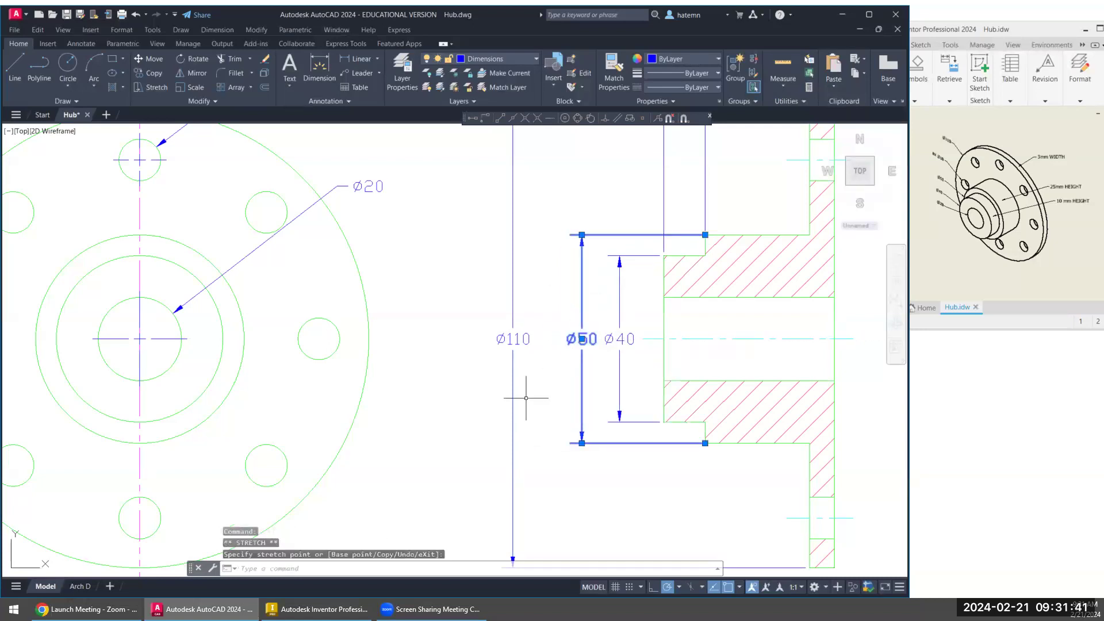
pyautogui.click(514, 347)
pyautogui.click(512, 339)
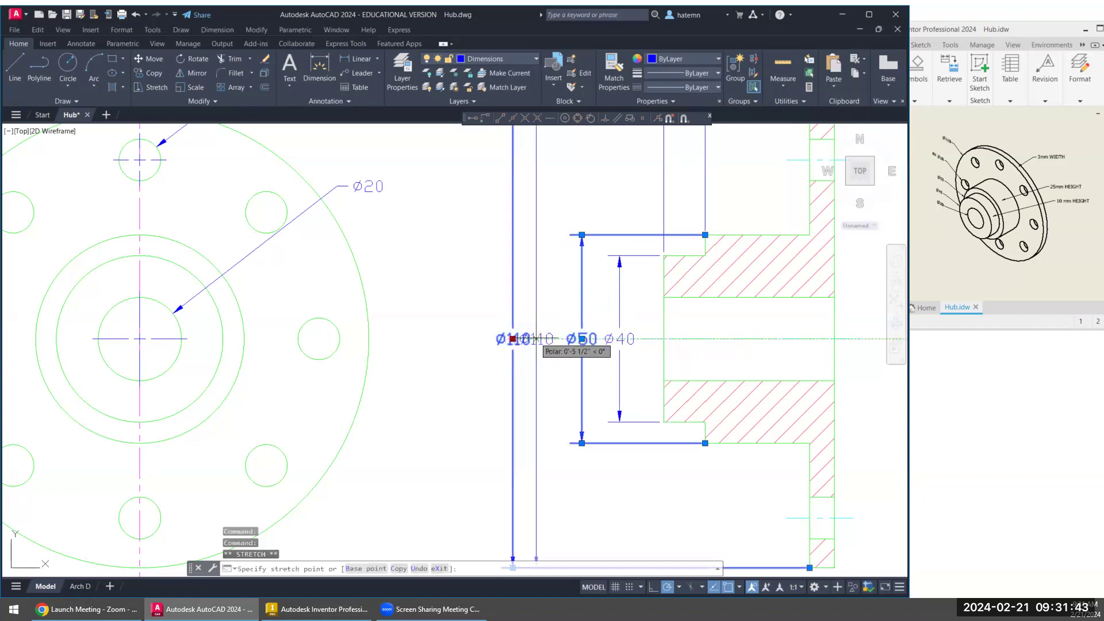
pyautogui.click(537, 339)
pyautogui.press('Escape')
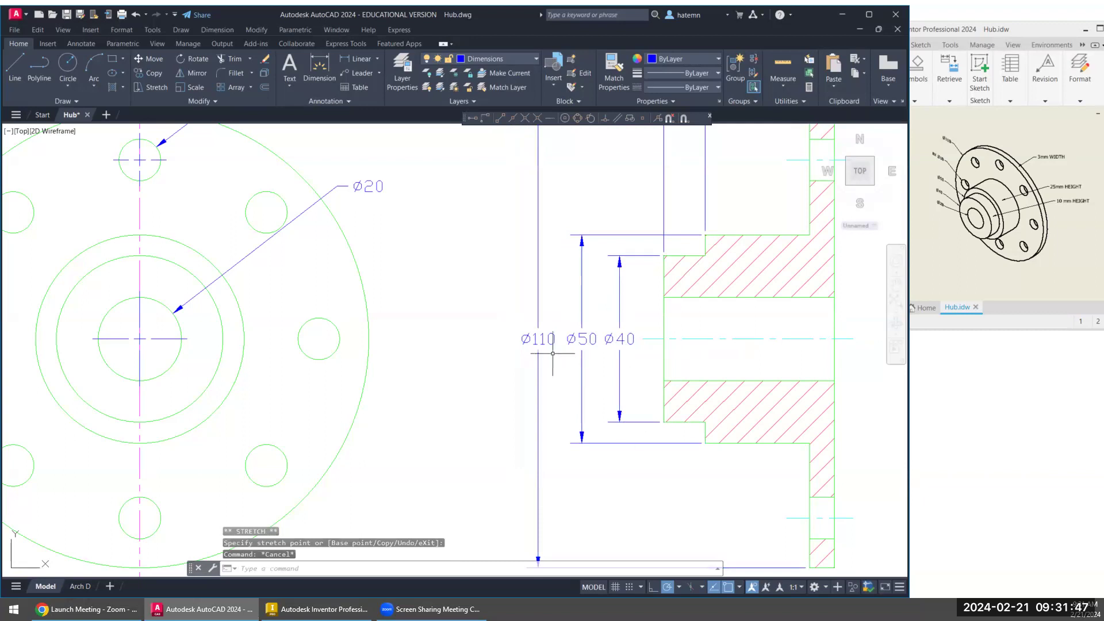
# - Draw the bolt circle on the Center layer, centred on the bore and passing through the top hole's centre in the front view
pyautogui.scroll(-3, 511, 374)
pyautogui.moveTo(509, 372)
pyautogui.mouseDown(button='middle')
pyautogui.moveTo(512, 408)
pyautogui.moveTo(587, 379)
pyautogui.moveTo(576, 370)
pyautogui.mouseUp(button='middle')
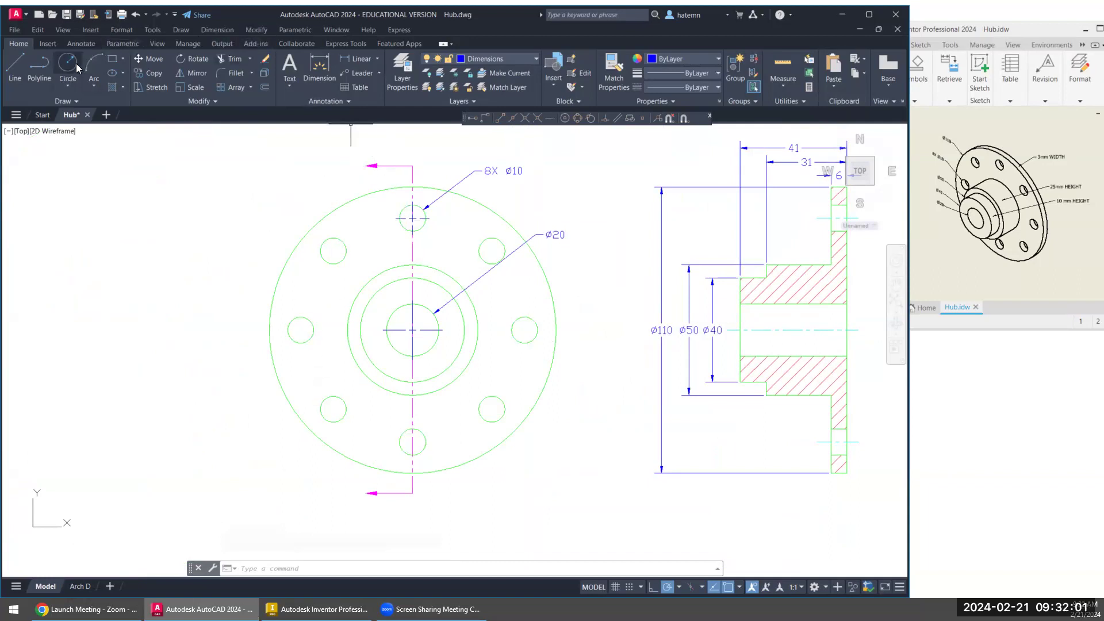
pyautogui.click(460, 59)
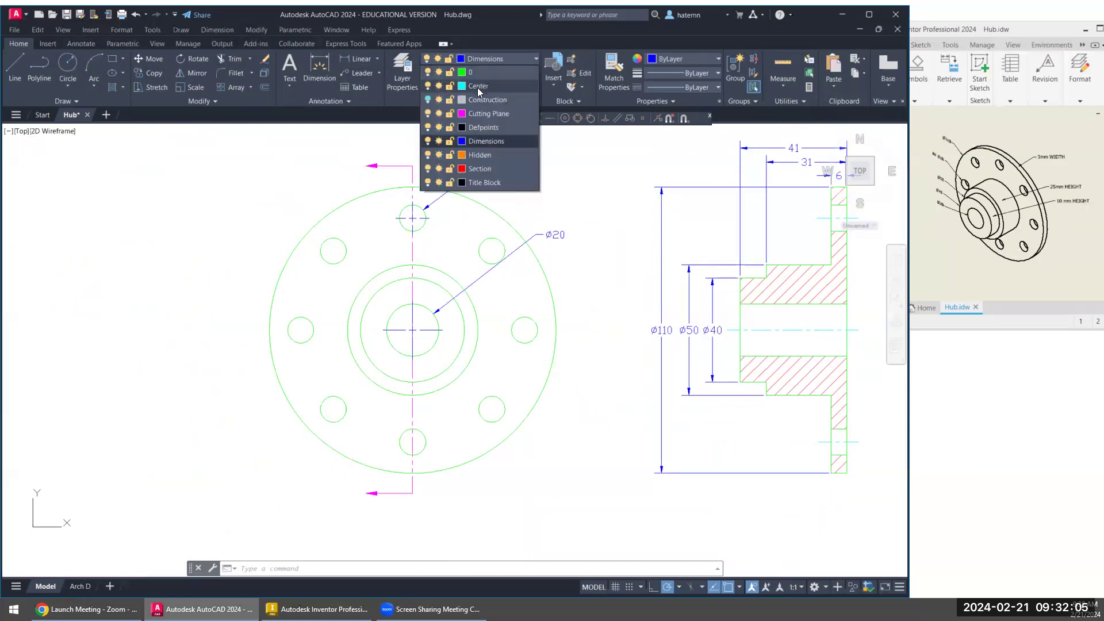
pyautogui.click(477, 87)
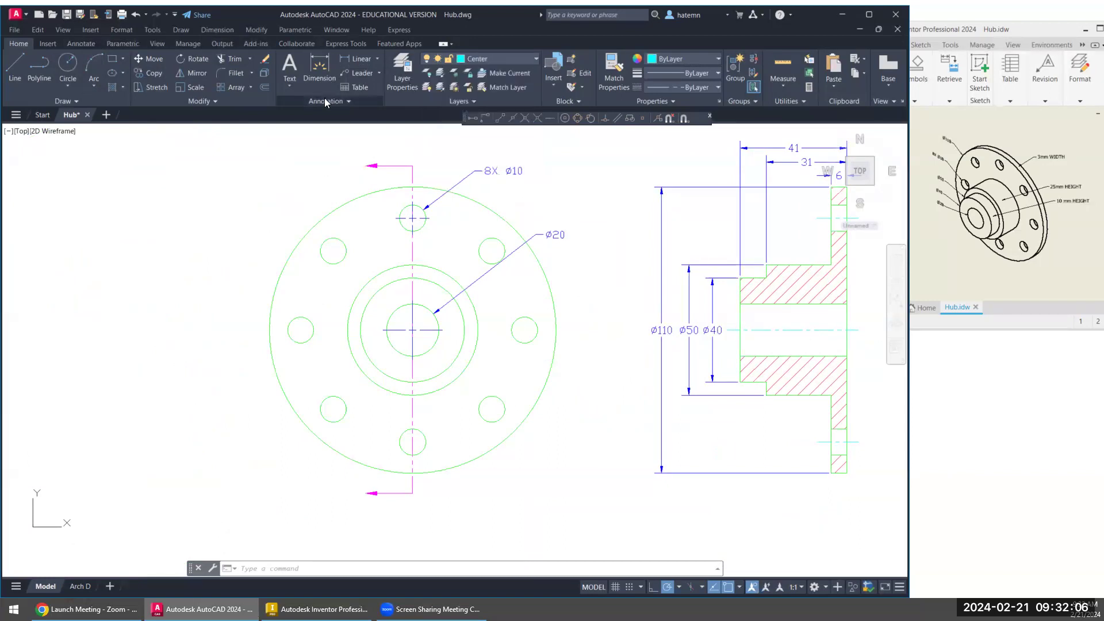
pyautogui.click(67, 67)
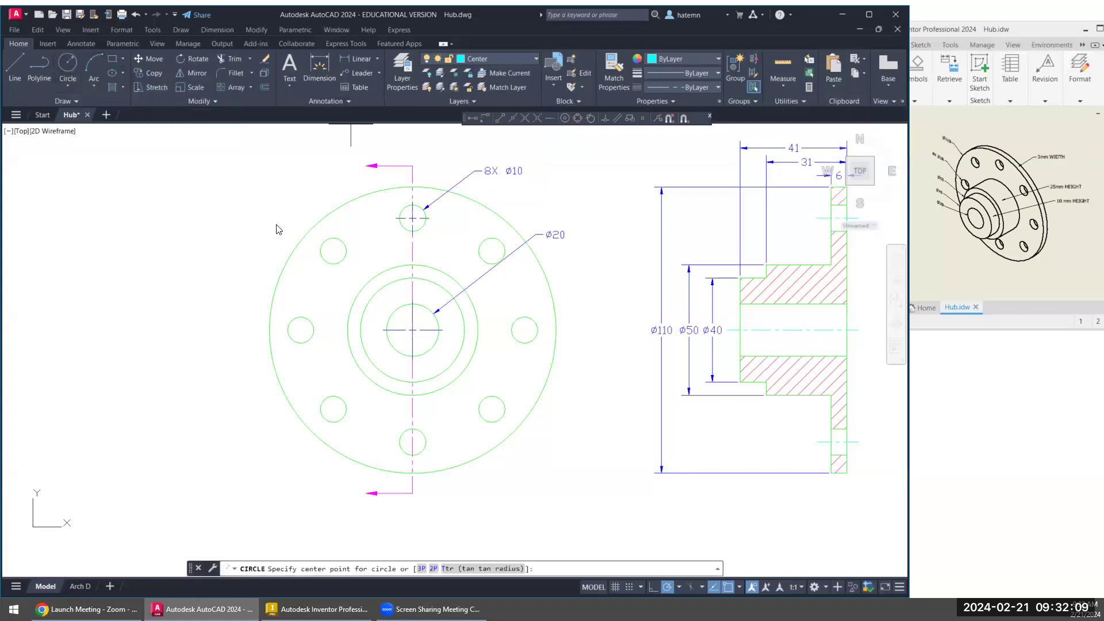
pyautogui.click(412, 330)
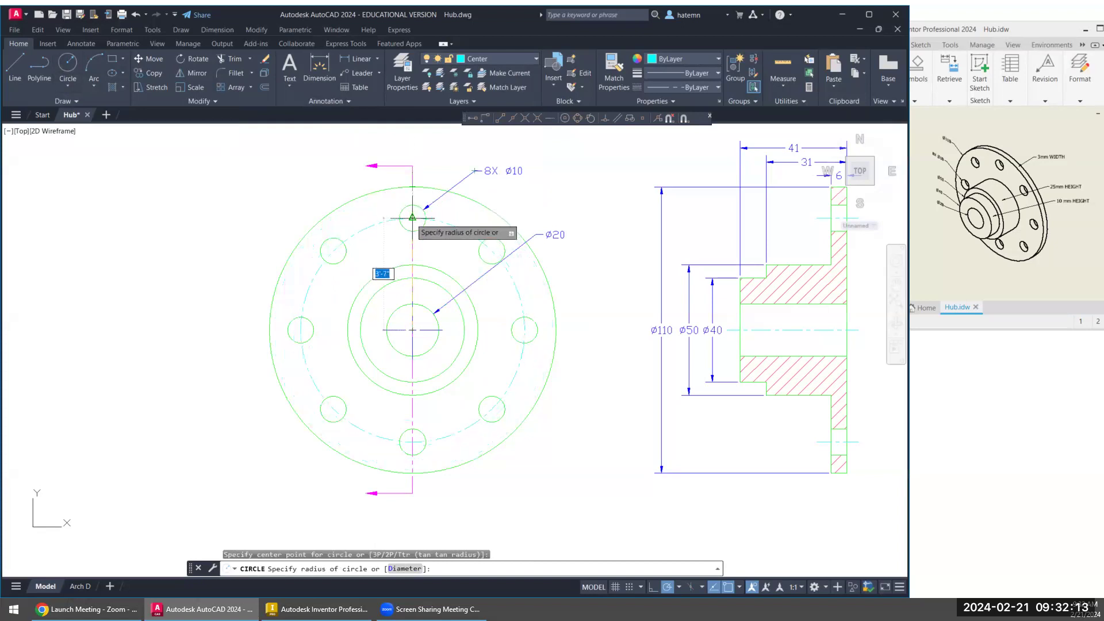
pyautogui.click(477, 315)
pyautogui.press('Escape')
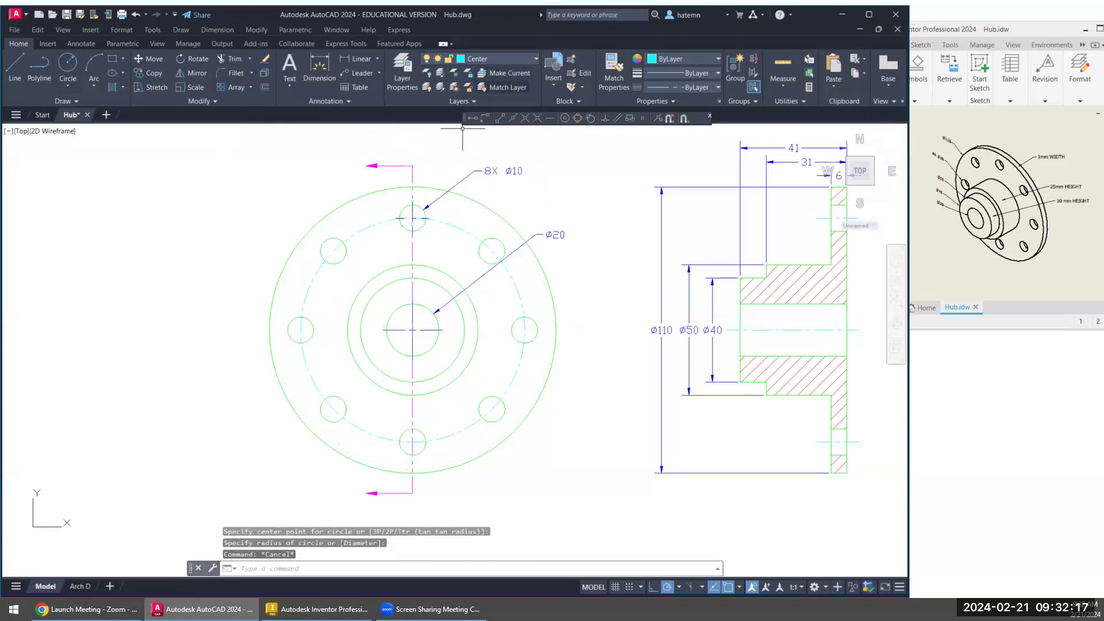
# - Add a diameter dimension to the bolt circle on the Dimensions layer, placing its text outside the flange's upper edge
pyautogui.click(497, 58)
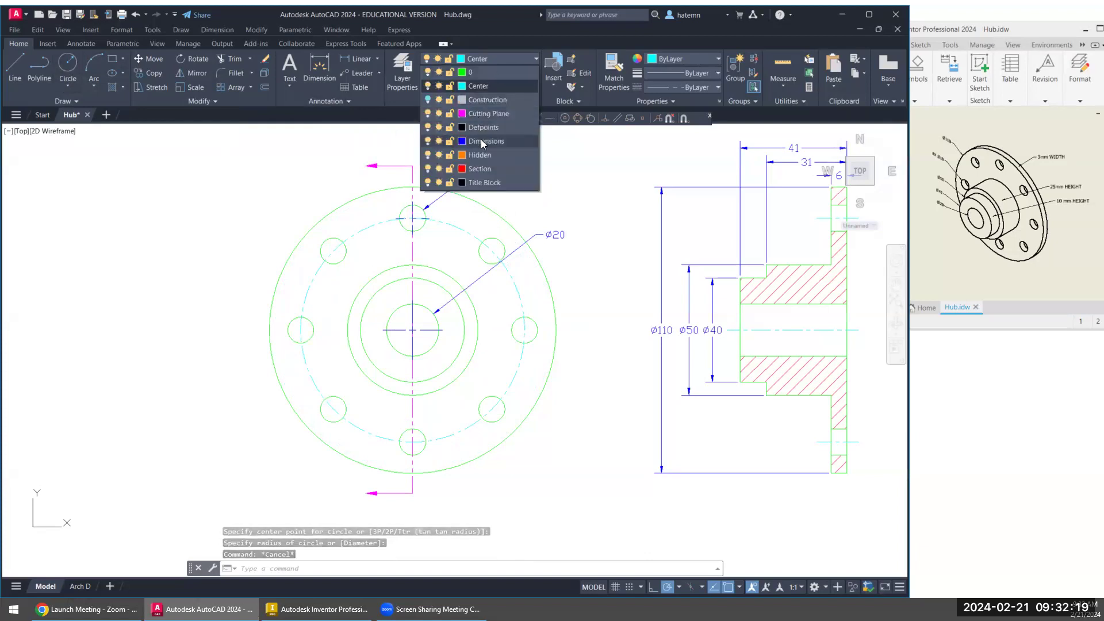
pyautogui.click(482, 143)
pyautogui.click(377, 59)
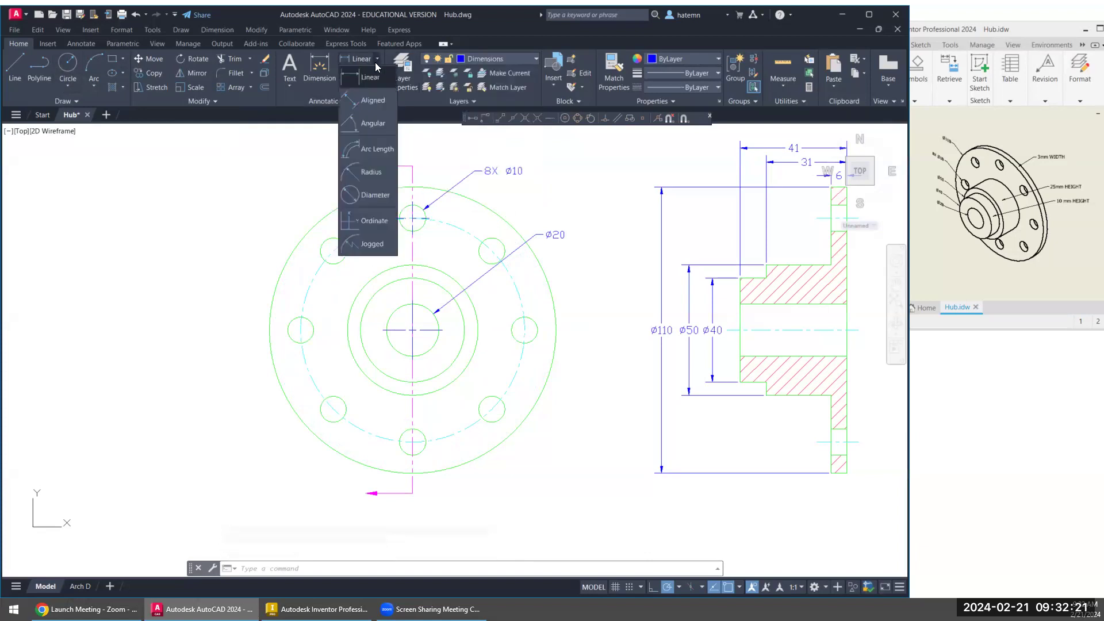
pyautogui.click(374, 195)
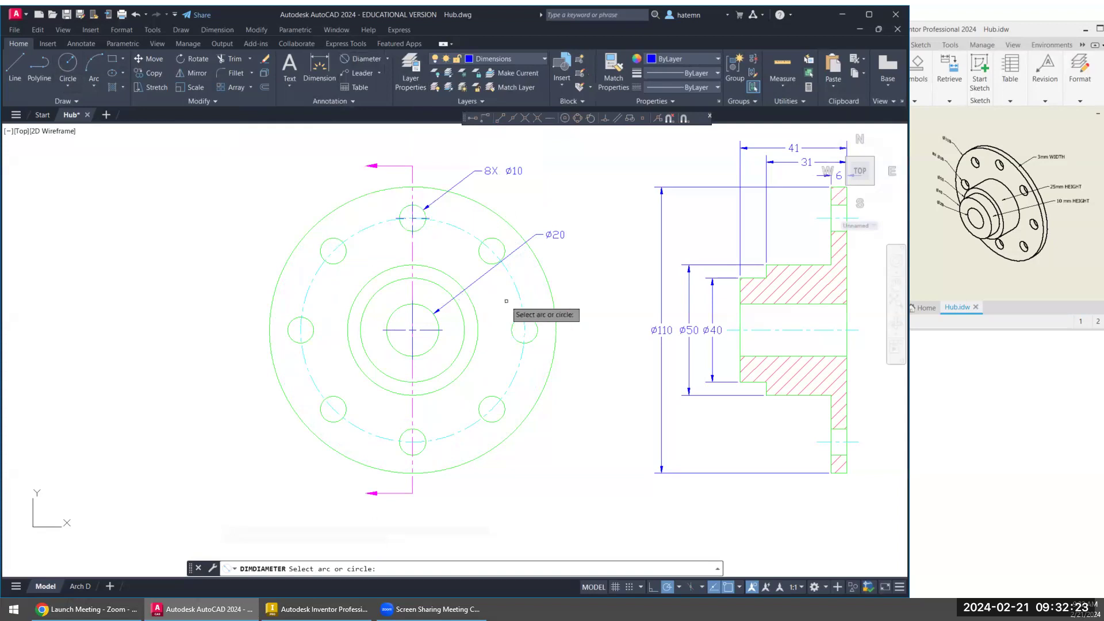
pyautogui.click(522, 313)
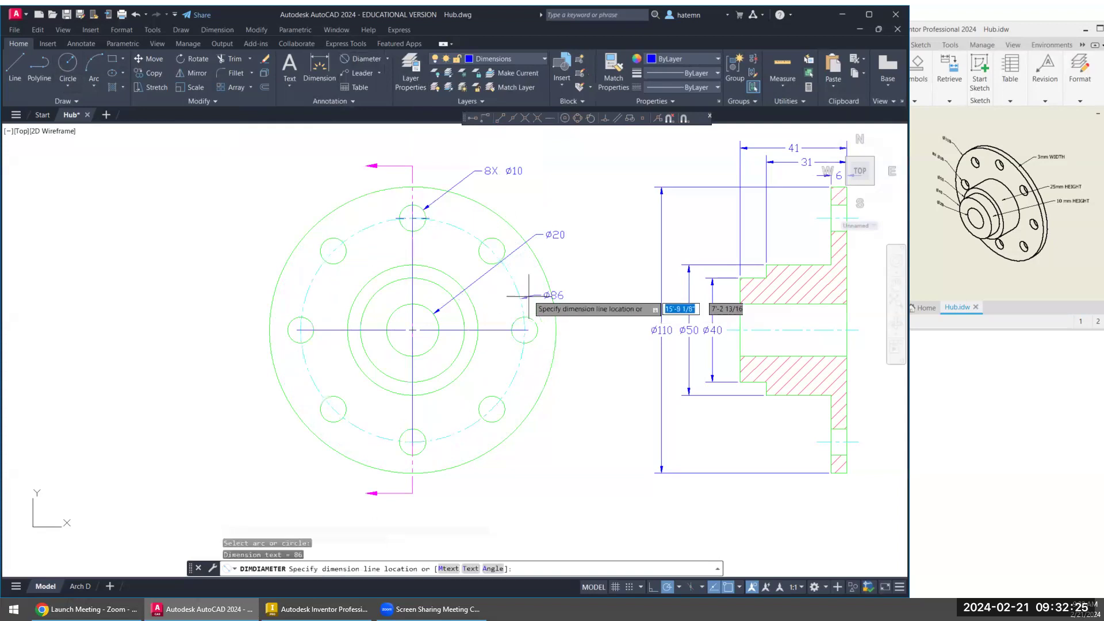
pyautogui.click(566, 269)
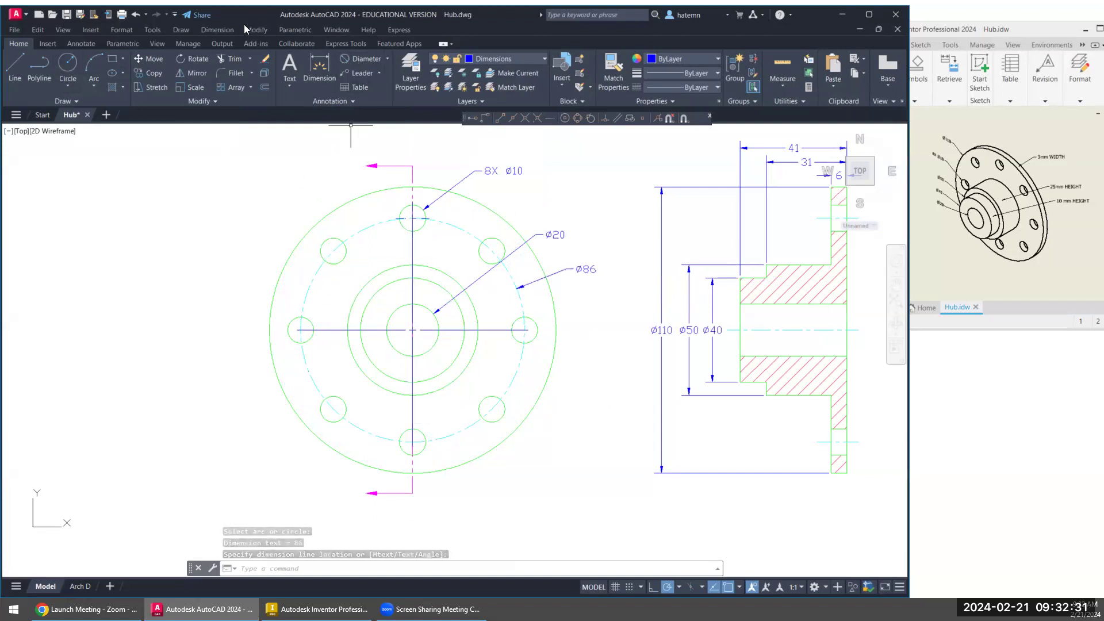
# - Add center marks to the upper-left, left and lower-left bolt holes in the front view
pyautogui.click(509, 58)
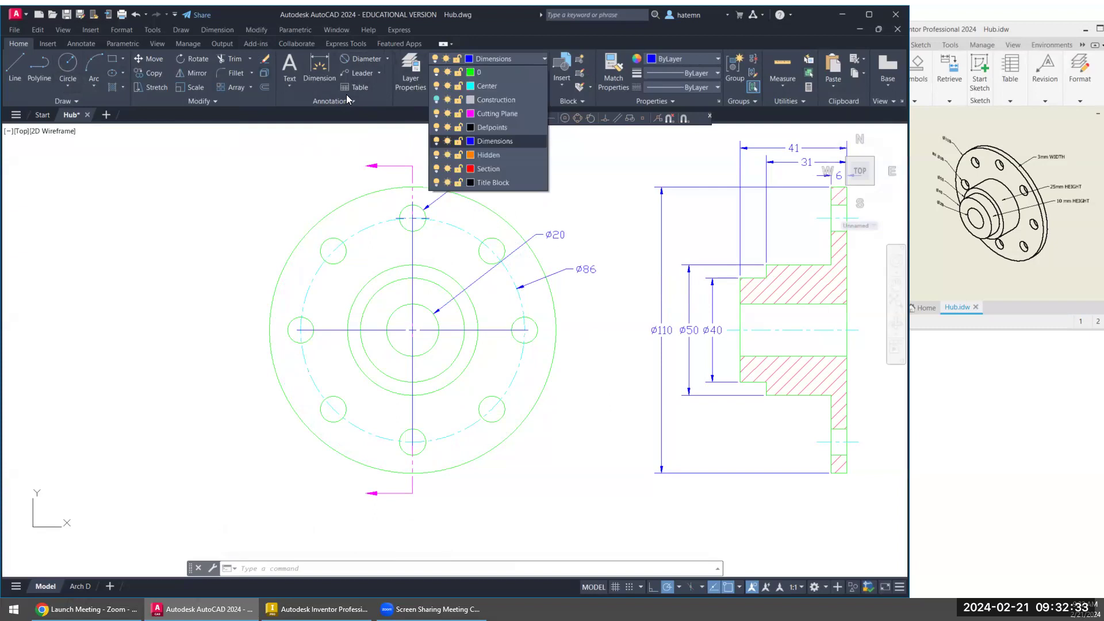
pyautogui.click(216, 30)
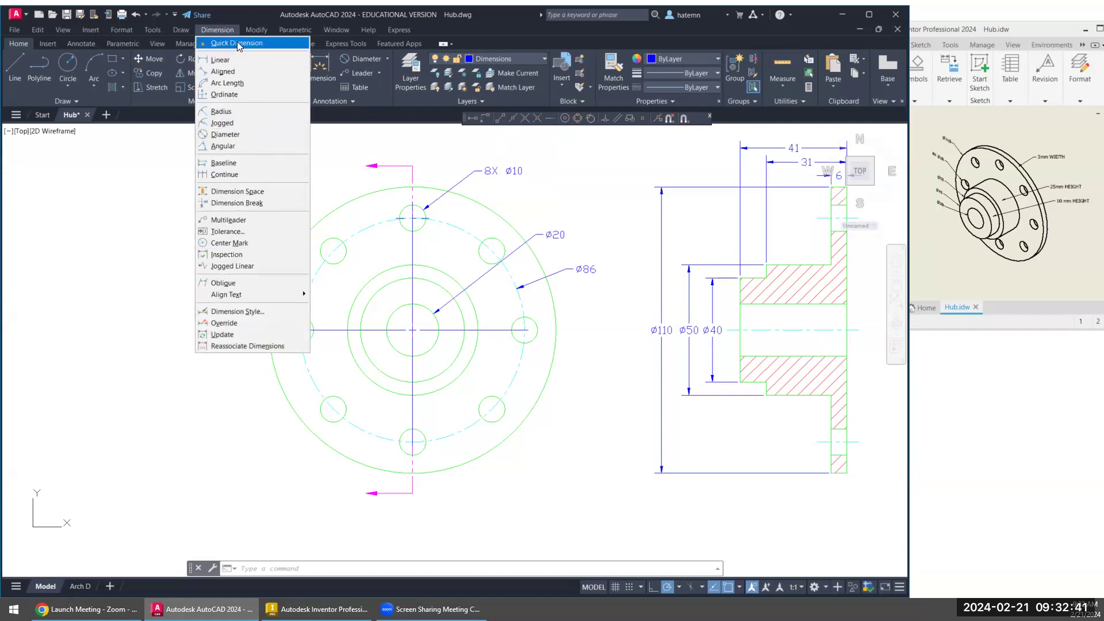
pyautogui.click(229, 243)
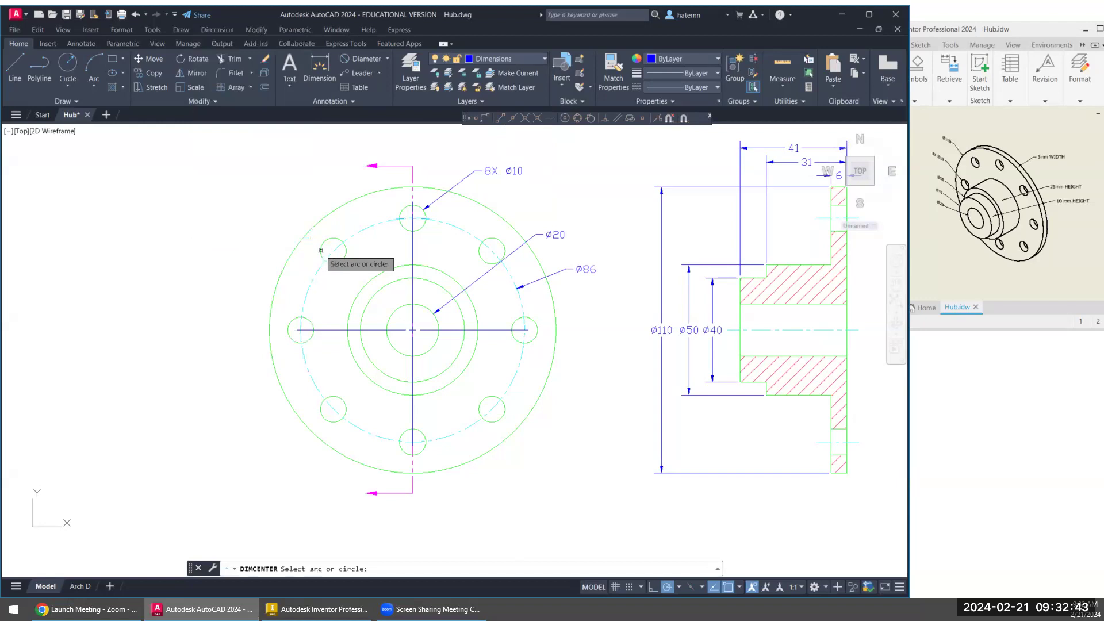
pyautogui.click(333, 239)
pyautogui.rightClick(299, 315)
pyautogui.click(296, 317)
pyautogui.click(292, 317)
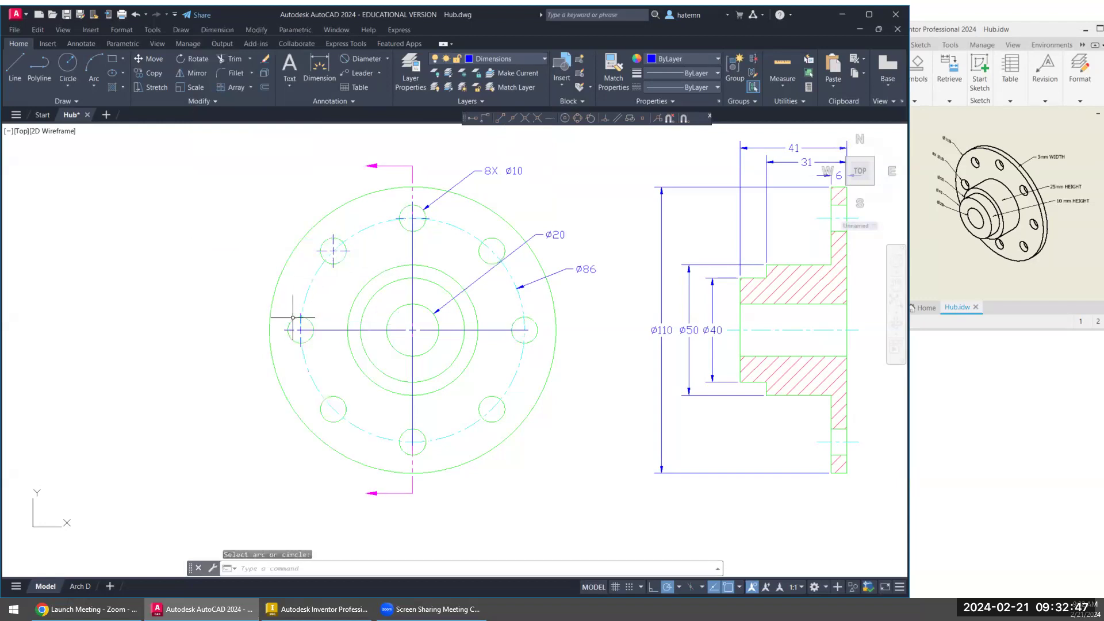
pyautogui.rightClick(335, 297)
pyautogui.click(349, 303)
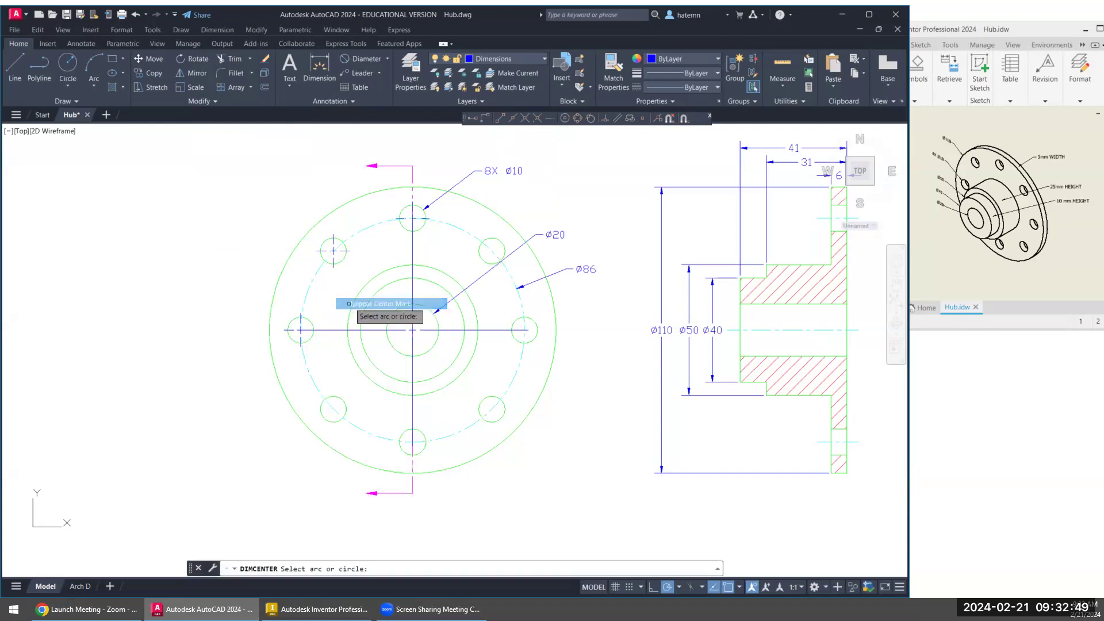
pyautogui.click(344, 412)
# - Add center marks to the bottom, lower-right, right and upper-right bolt holes in the front view
pyautogui.rightClick(361, 398)
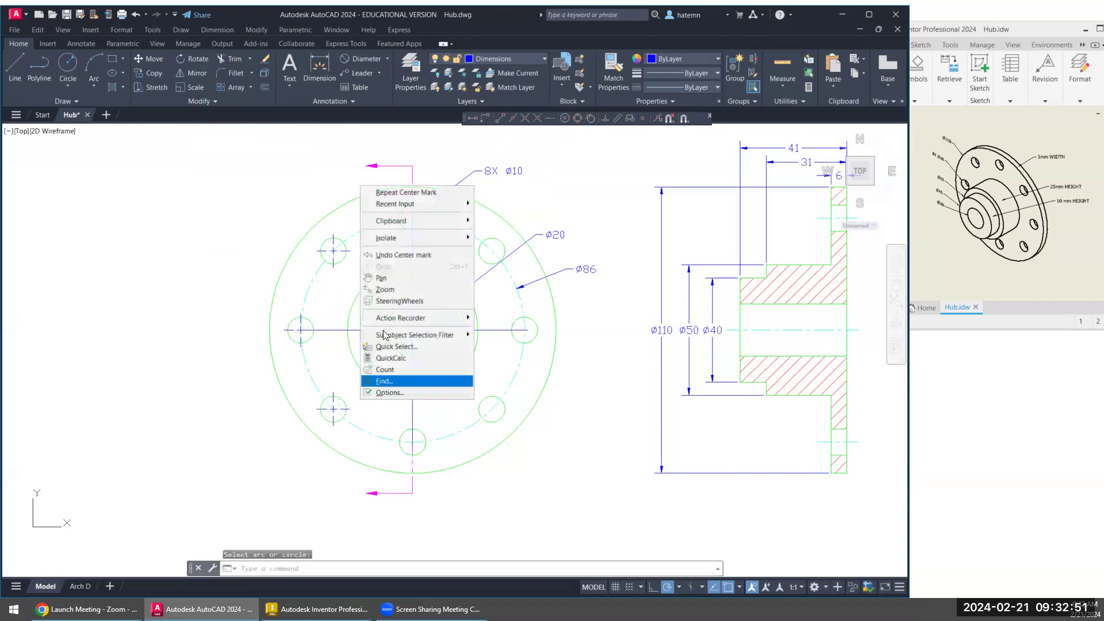
pyautogui.click(405, 193)
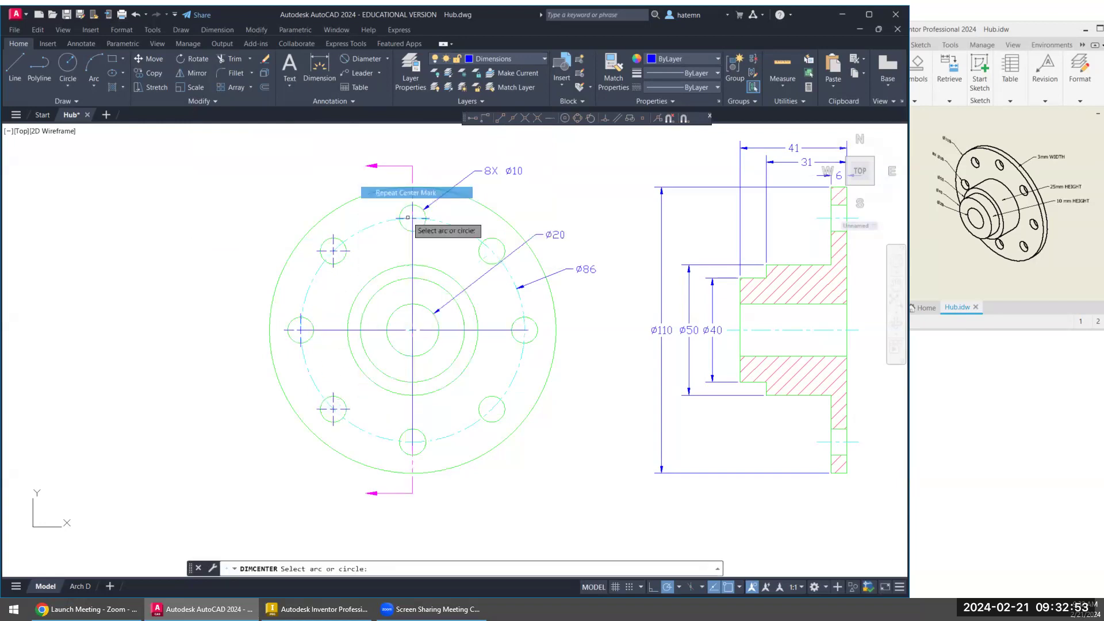
pyautogui.click(425, 438)
pyautogui.rightClick(429, 204)
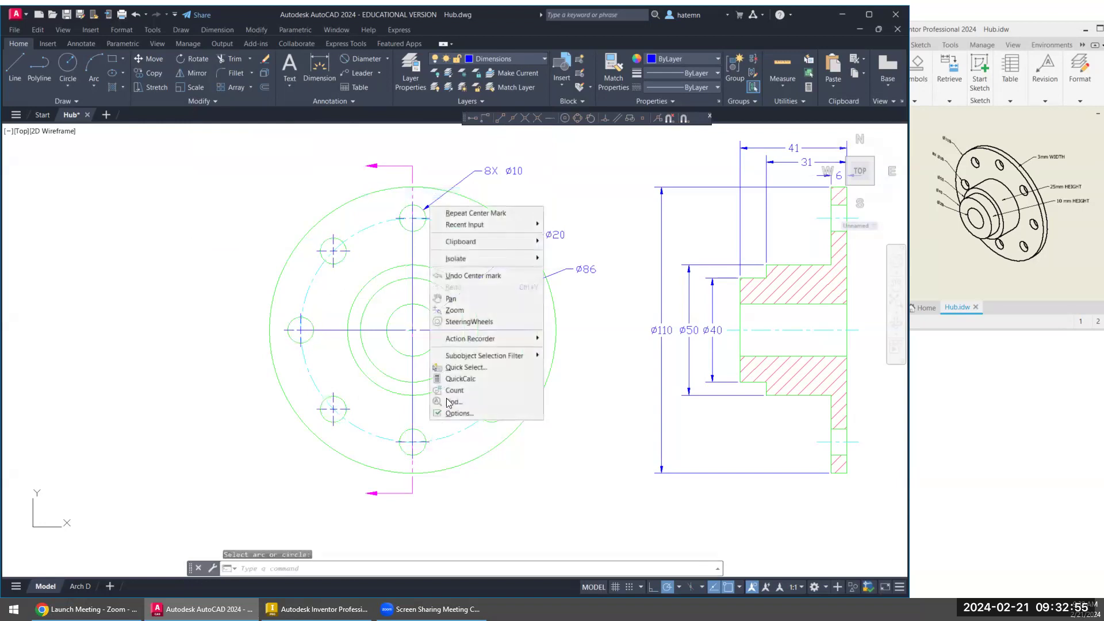
pyautogui.click(454, 212)
pyautogui.click(487, 401)
pyautogui.rightClick(493, 381)
pyautogui.click(512, 384)
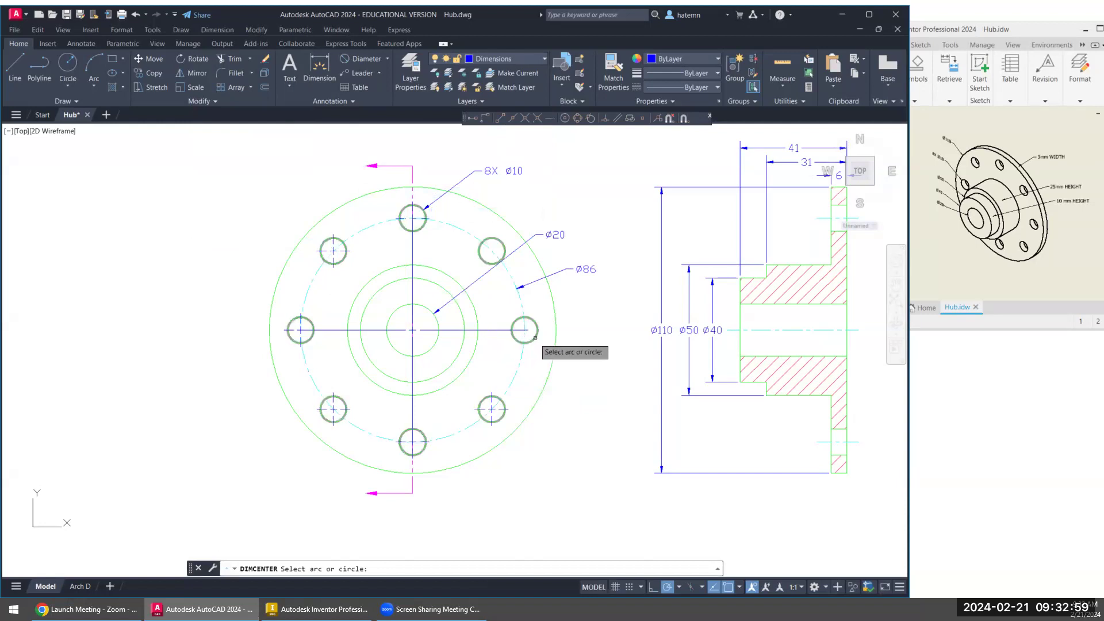
pyautogui.click(525, 343)
pyautogui.rightClick(536, 355)
pyautogui.click(552, 360)
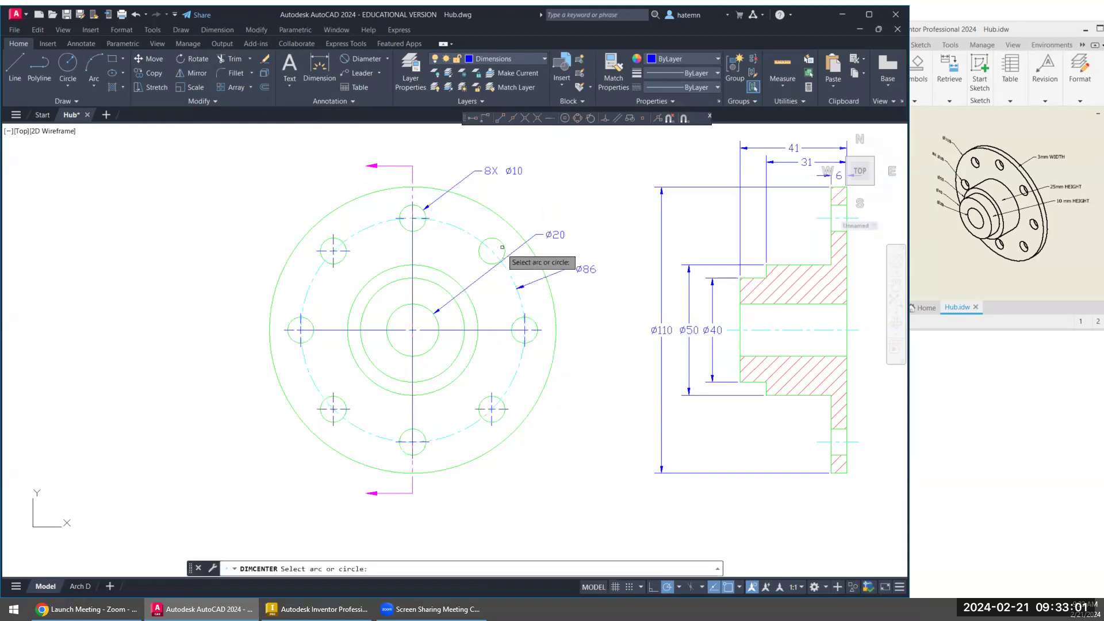
pyautogui.click(495, 242)
# - Explode the bolt circle's diameter dimension in the front view into separate objects
pyautogui.moveTo(591, 389); pyautogui.dragTo(504, 386, button='middle')
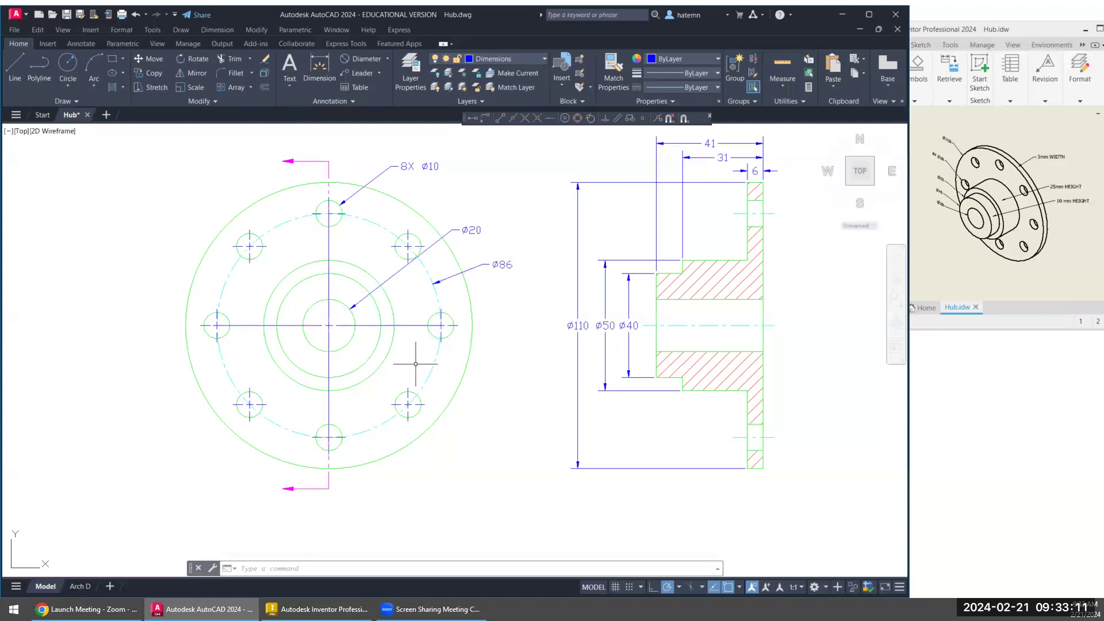
pyautogui.click(479, 265)
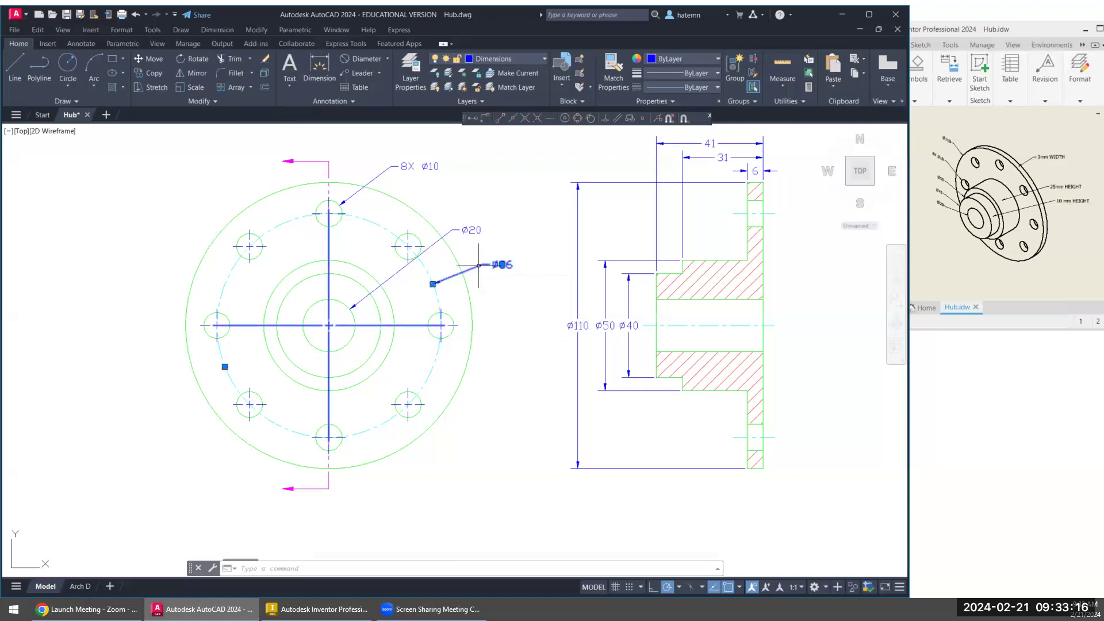
pyautogui.click(263, 77)
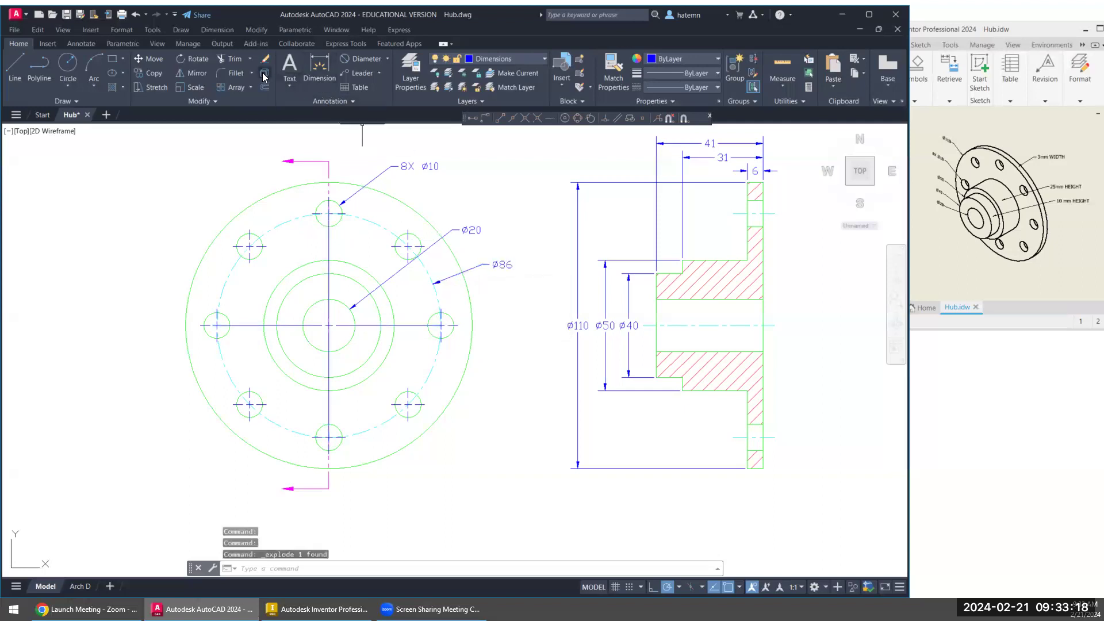
# - Erase the four long horizontal and vertical center lines left from the exploded bolt circle dimension
pyautogui.click(408, 322)
pyautogui.click(403, 337)
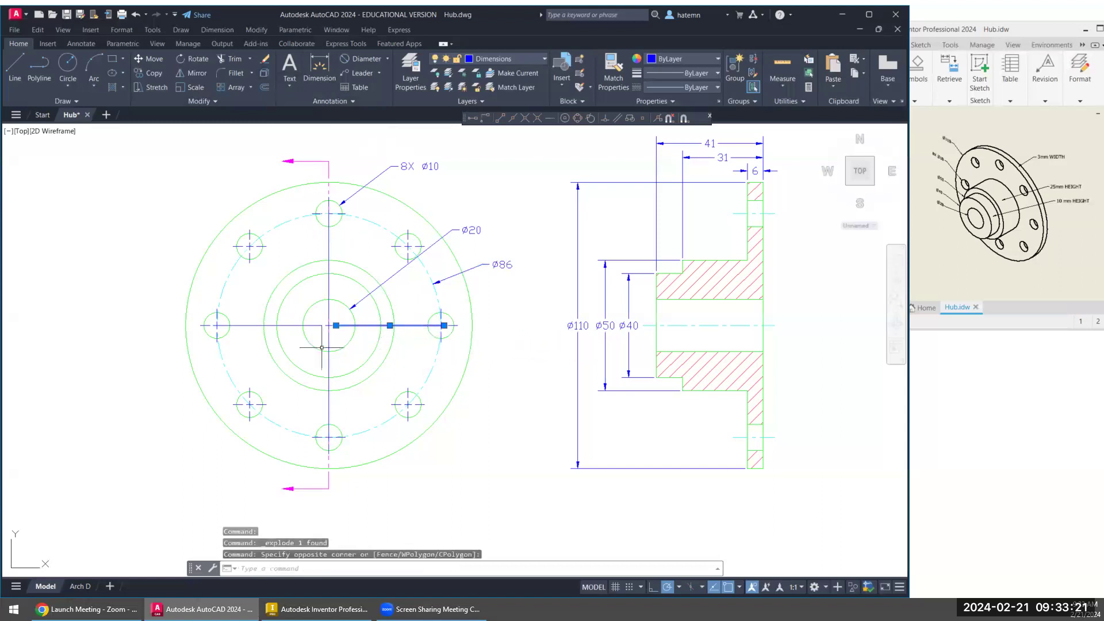
pyautogui.click(237, 325)
pyautogui.click(322, 241)
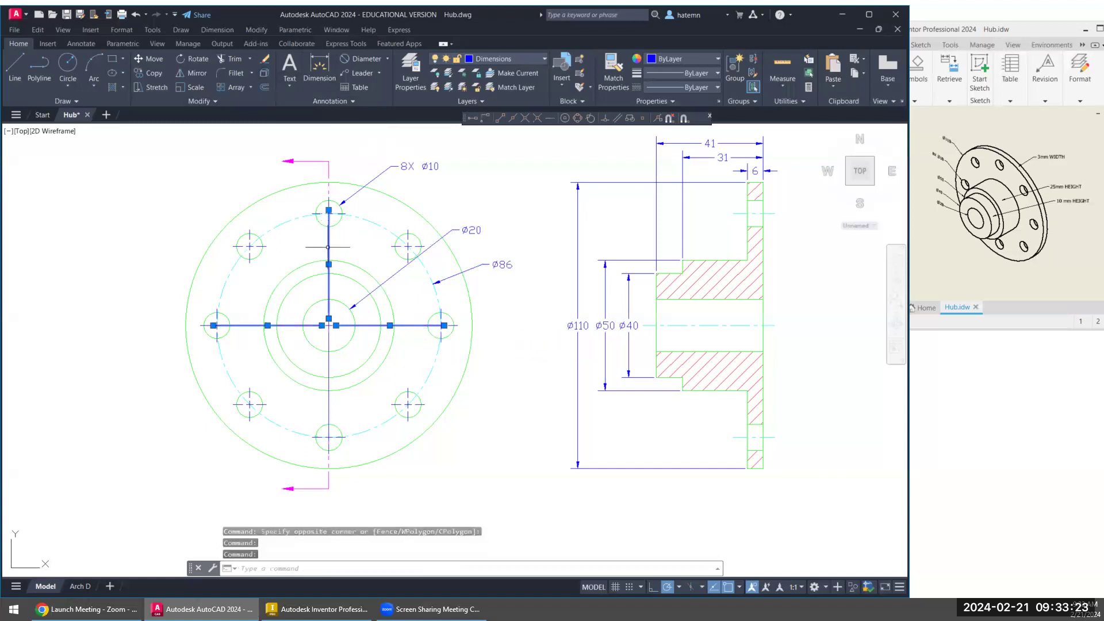
pyautogui.click(266, 59)
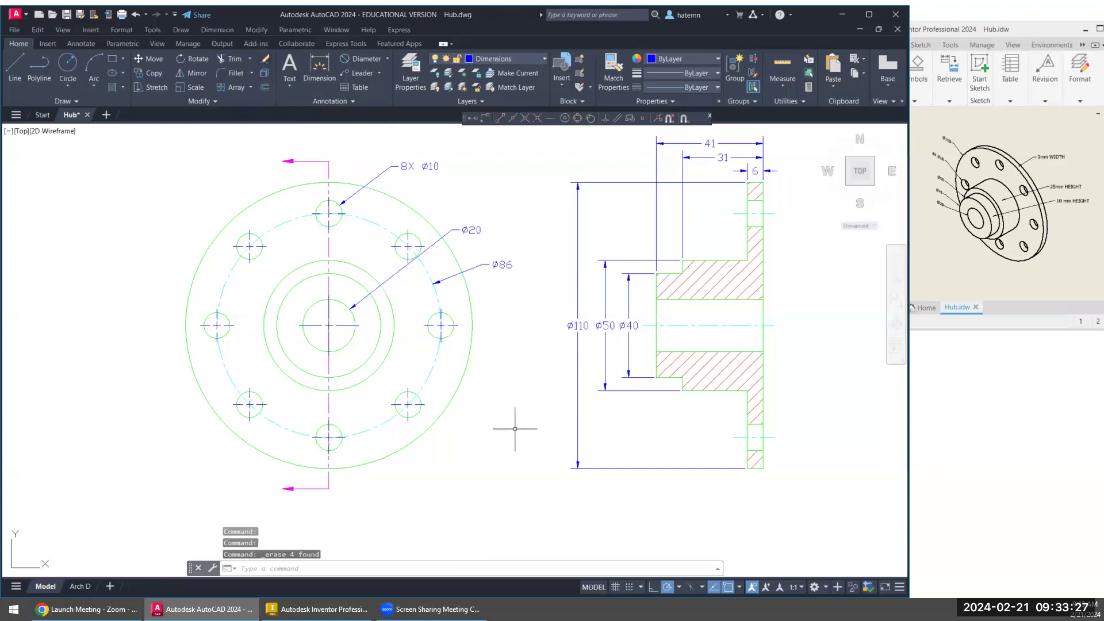